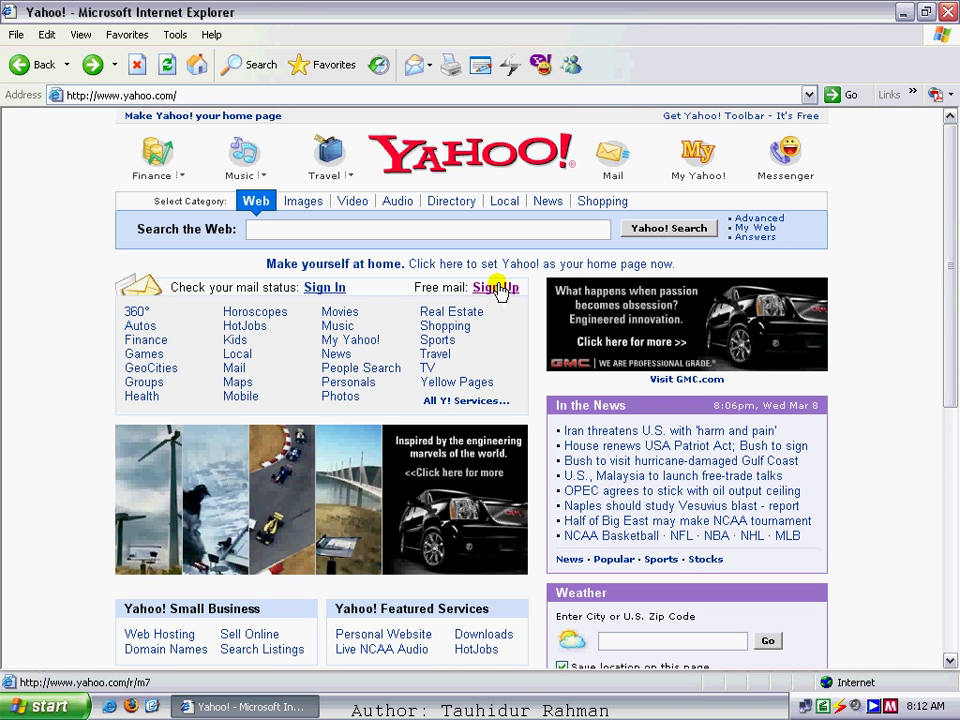
- Start a free Yahoo! Mail sign-up from the 'Free mail' Sign Up link
left_click(497, 288)
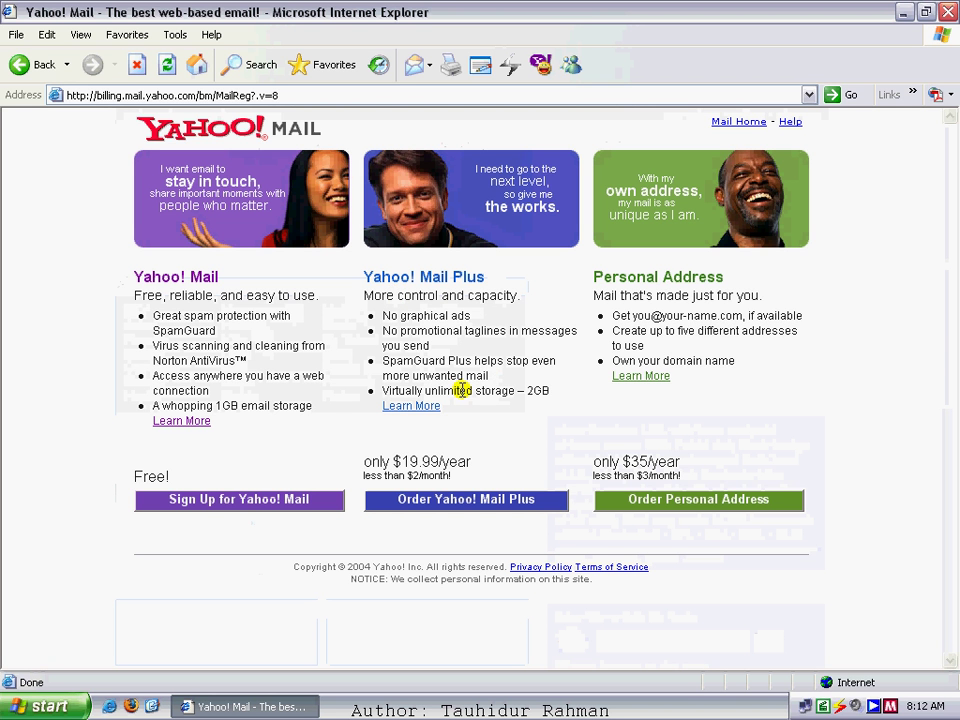
- Compare the Mail Plus and Personal Address yearly prices, then open the free Yahoo! Mail registration form
triple_click(473, 474)
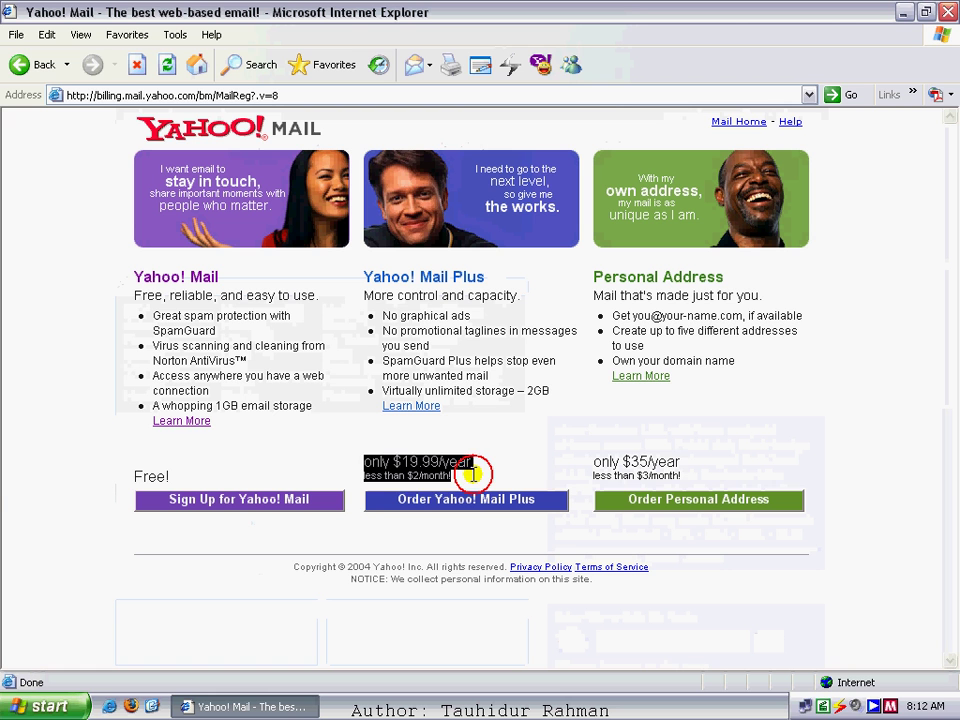
left_click(595, 458)
triple_click(595, 458)
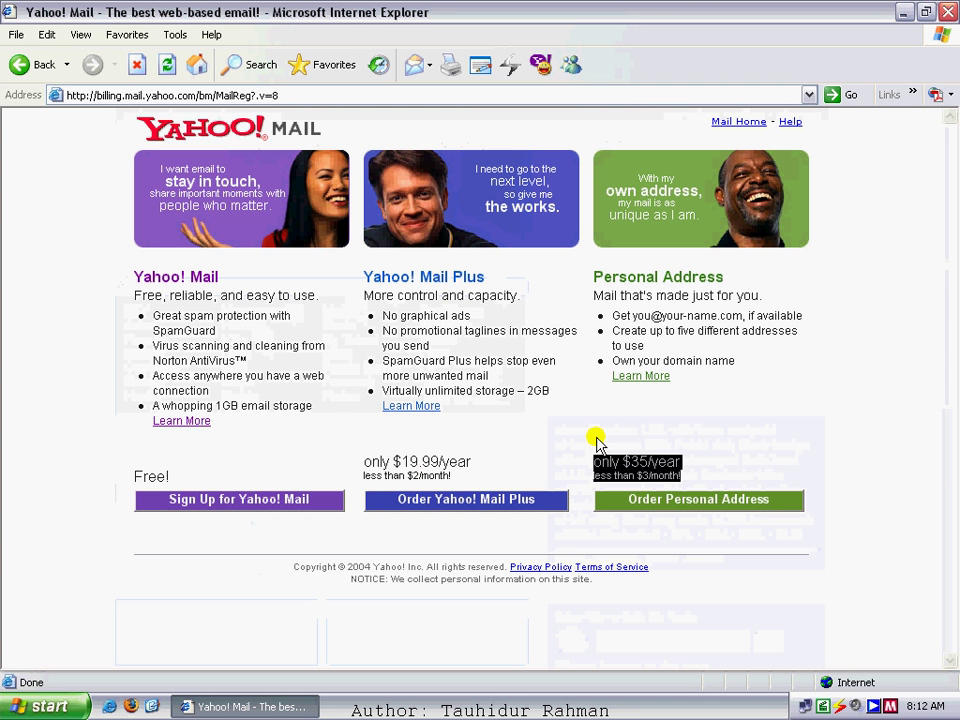
left_click(568, 377)
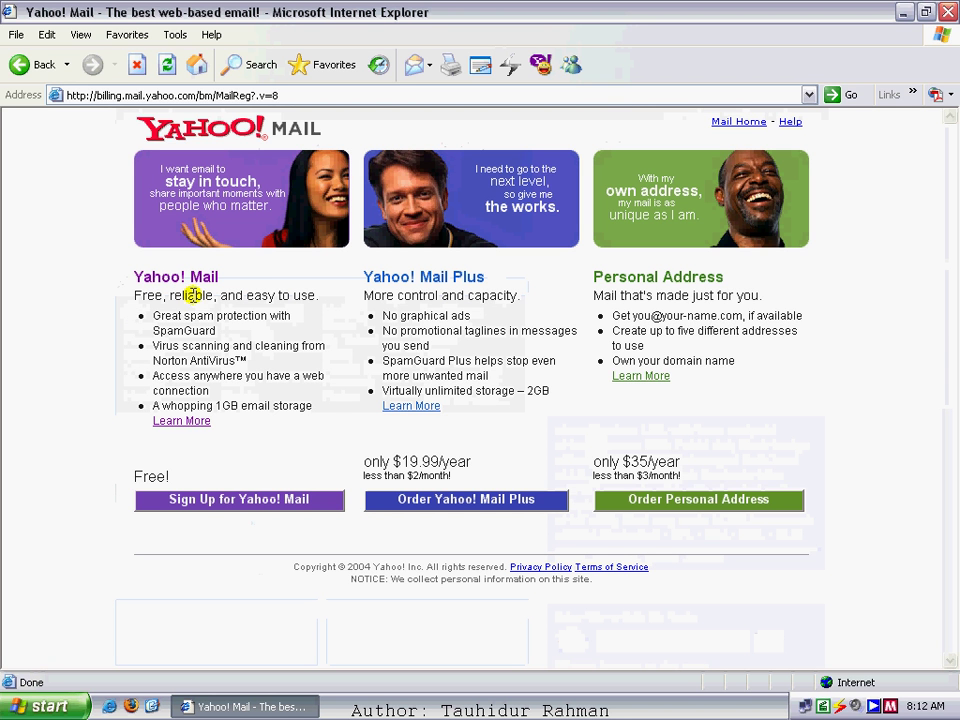
left_click(149, 506)
left_click(230, 502)
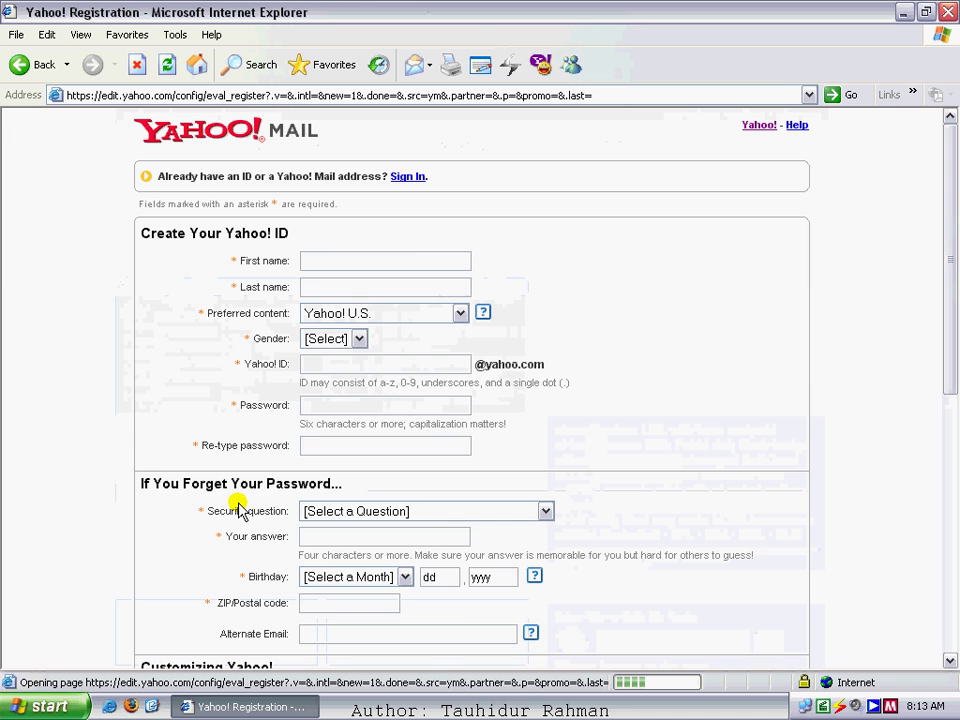
- Move the expired-certificate Security Alert aside and accept it with Yes
mouse_move(953, 172)
left_mouse_down()
mouse_move(947, 360)
mouse_move(945, 170)
left_mouse_up()
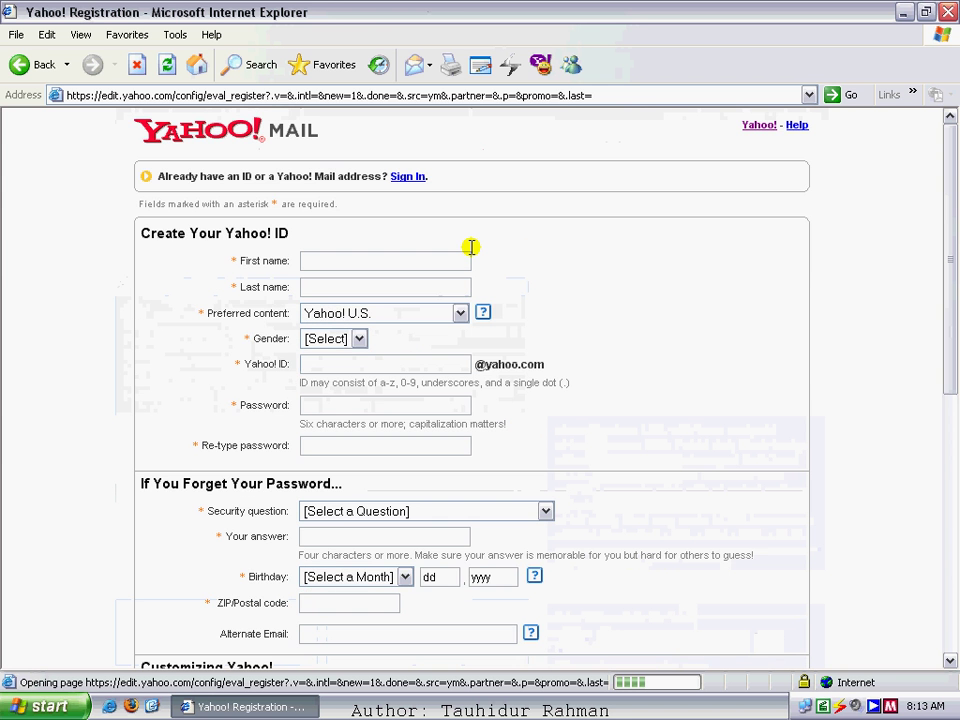
left_click(398, 259)
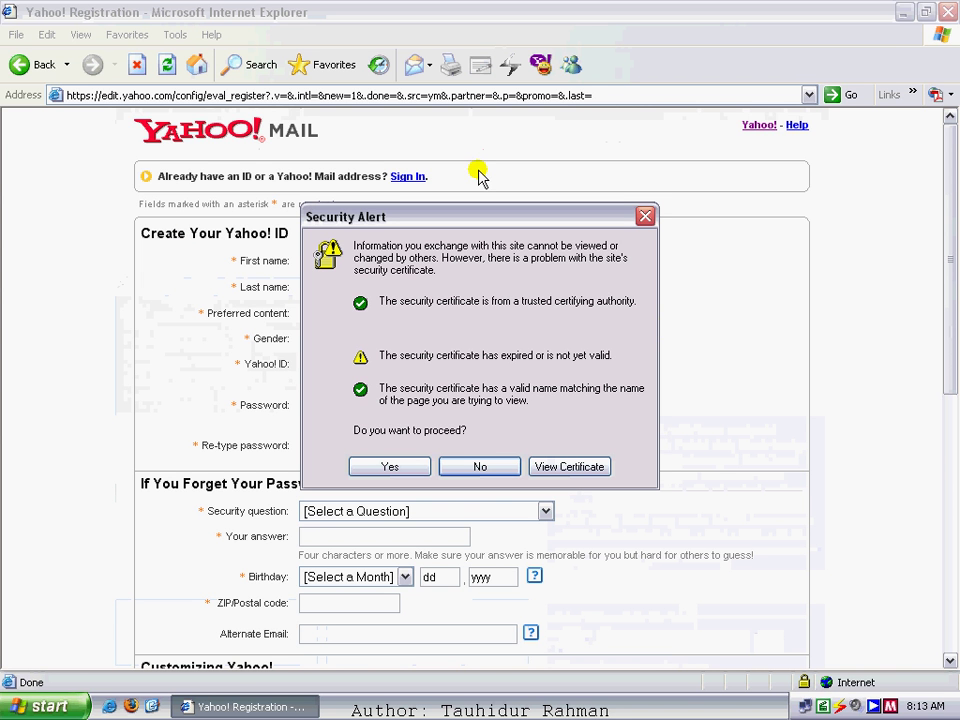
left_click_drag(389, 219, 347, 181)
left_click(357, 217)
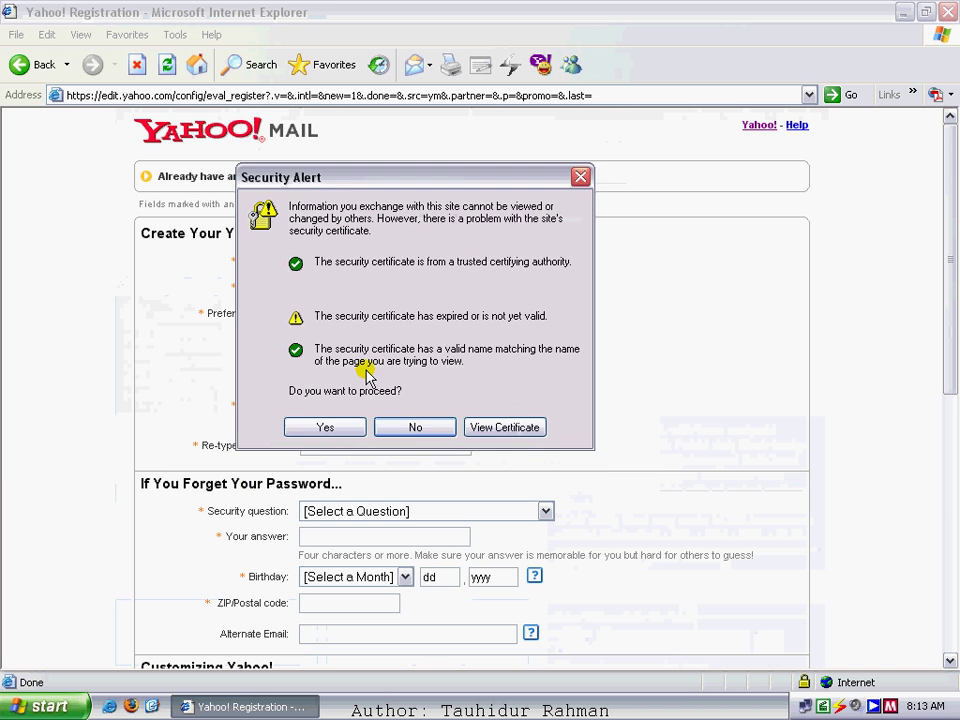
left_click(320, 427)
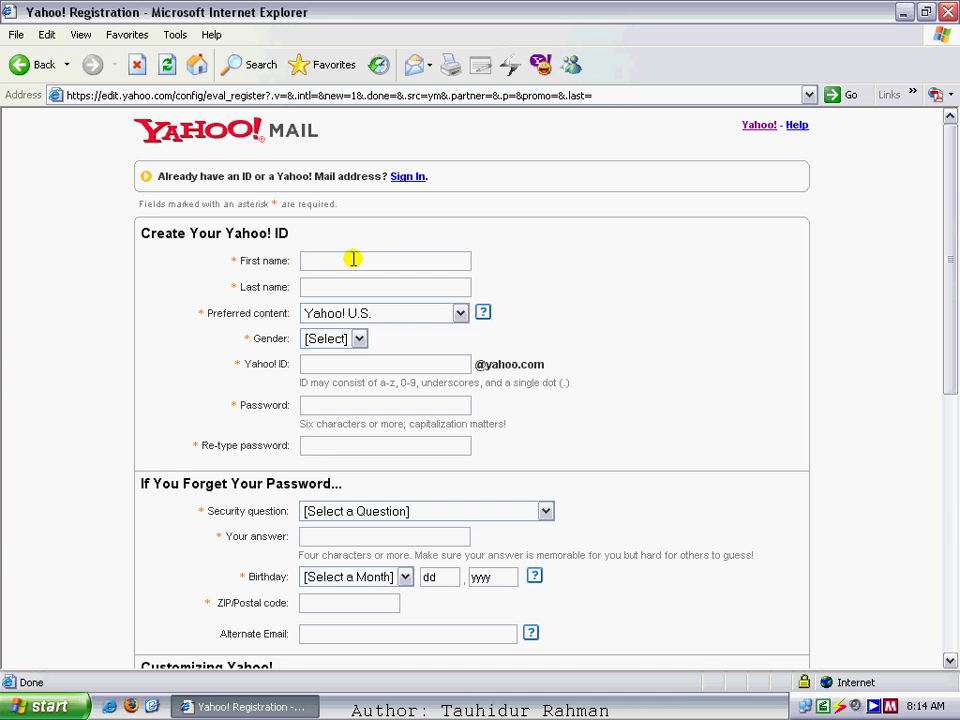
- Enter the user's first name and last name in the registration form's name fields
left_click(353, 259)
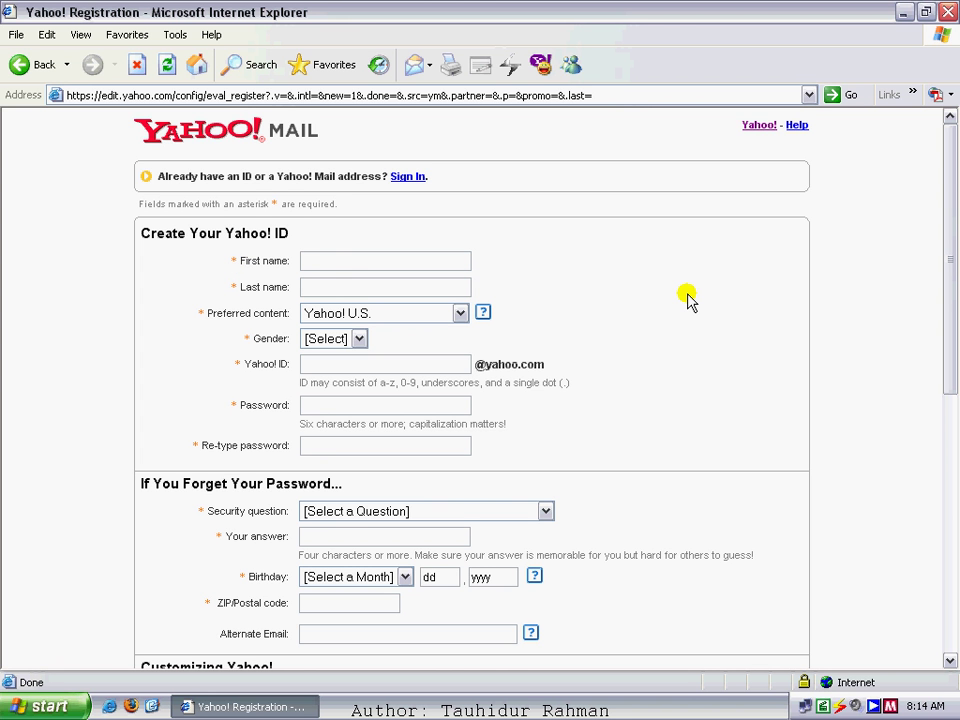
key("Tab")
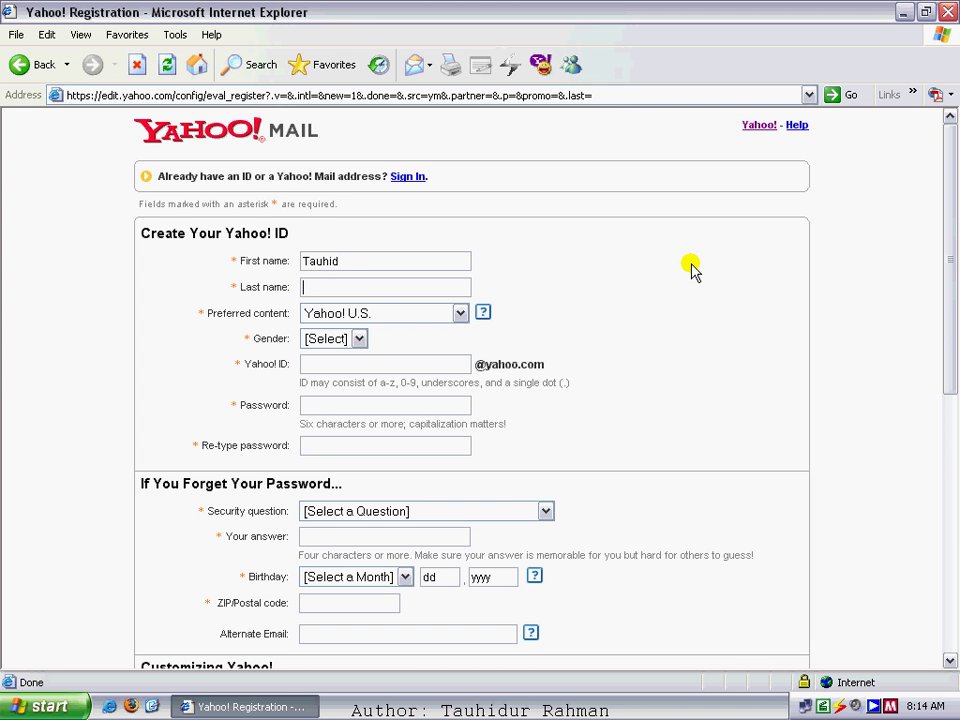
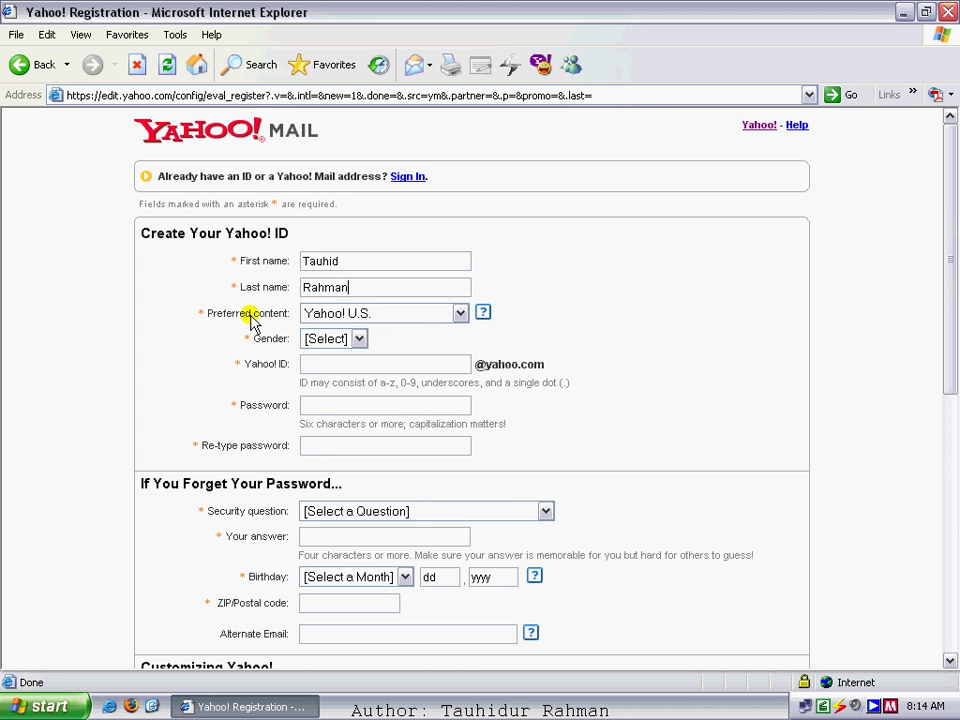
left_click(461, 314)
- Pick 'Yahoo! Asia' from the Preferred content list, reloading the form with Singapore as country
left_click(456, 237)
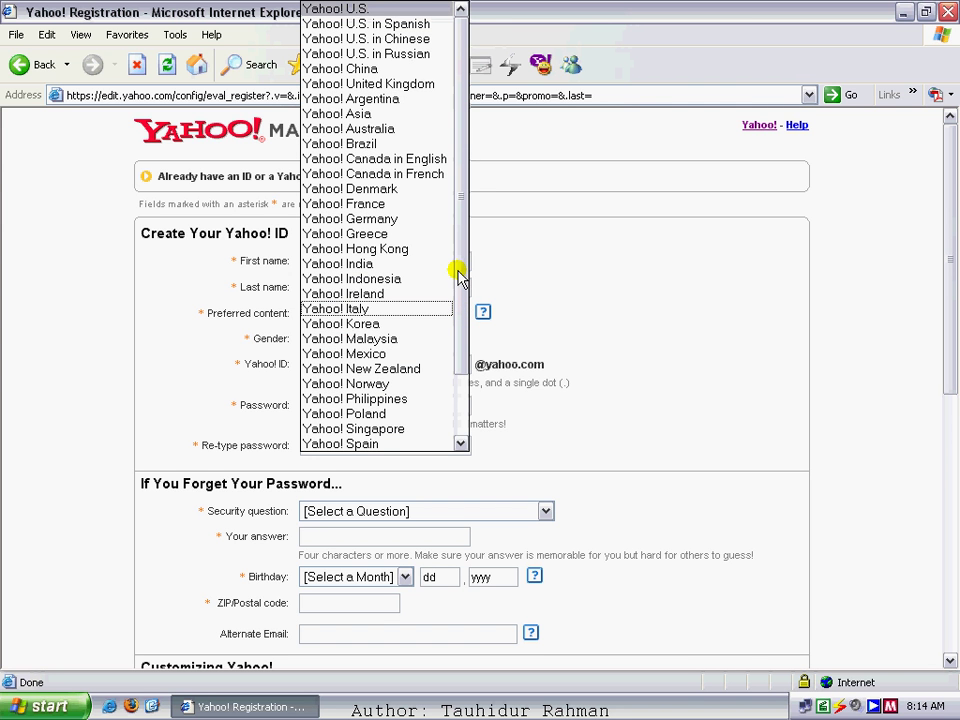
left_click_drag(457, 271, 452, 225)
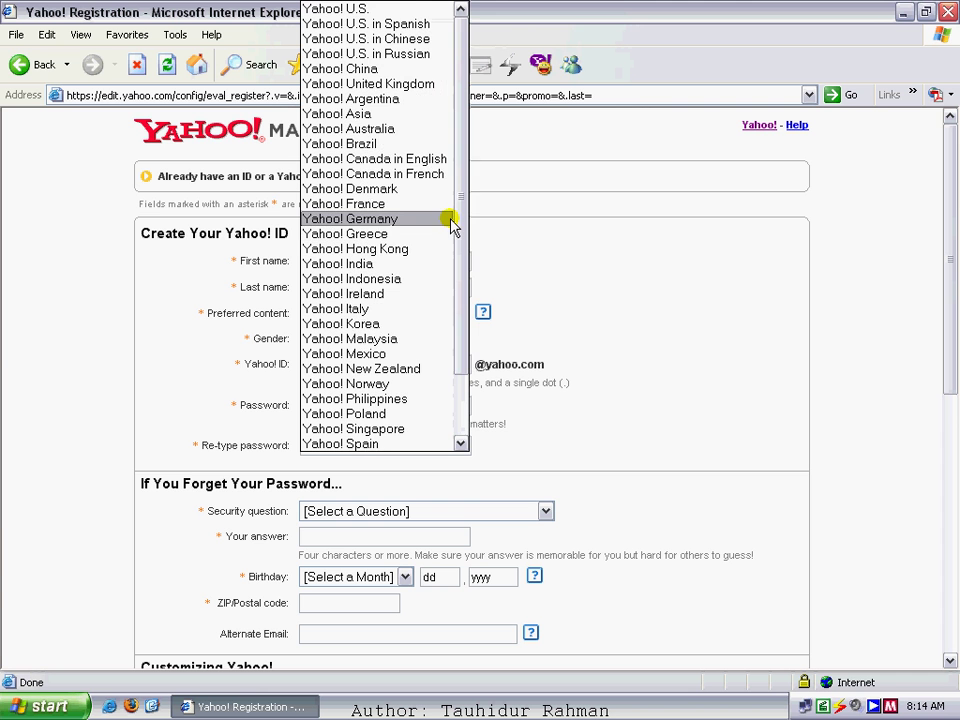
mouse_move(457, 165)
left_mouse_down()
mouse_move(470, 222)
mouse_move(458, 243)
mouse_move(460, 170)
mouse_move(460, 265)
mouse_move(456, 190)
left_mouse_up()
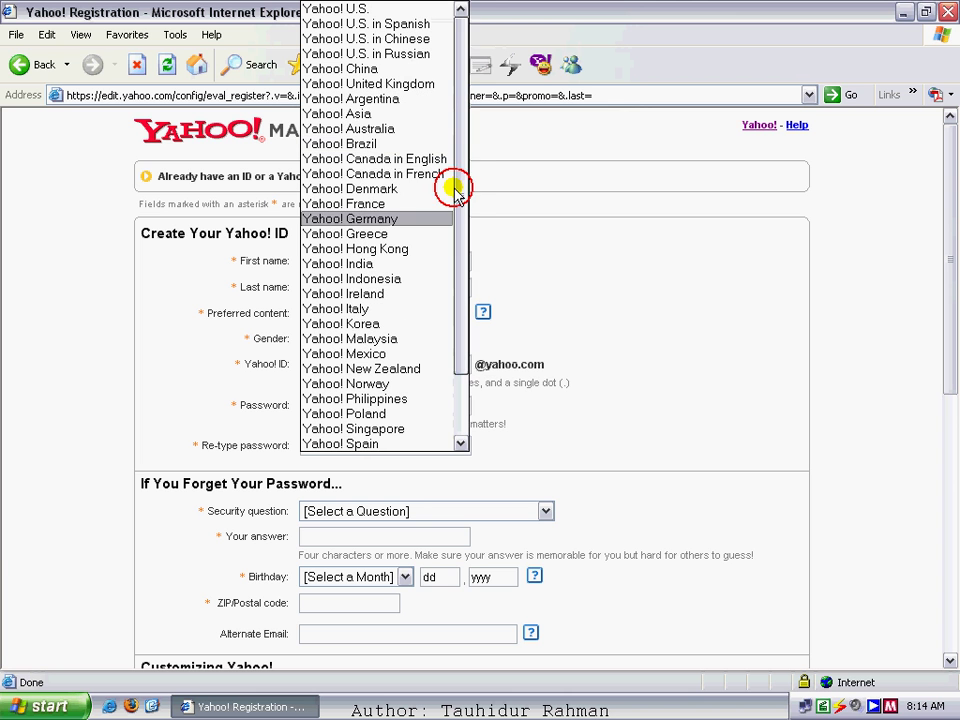
left_click(355, 115)
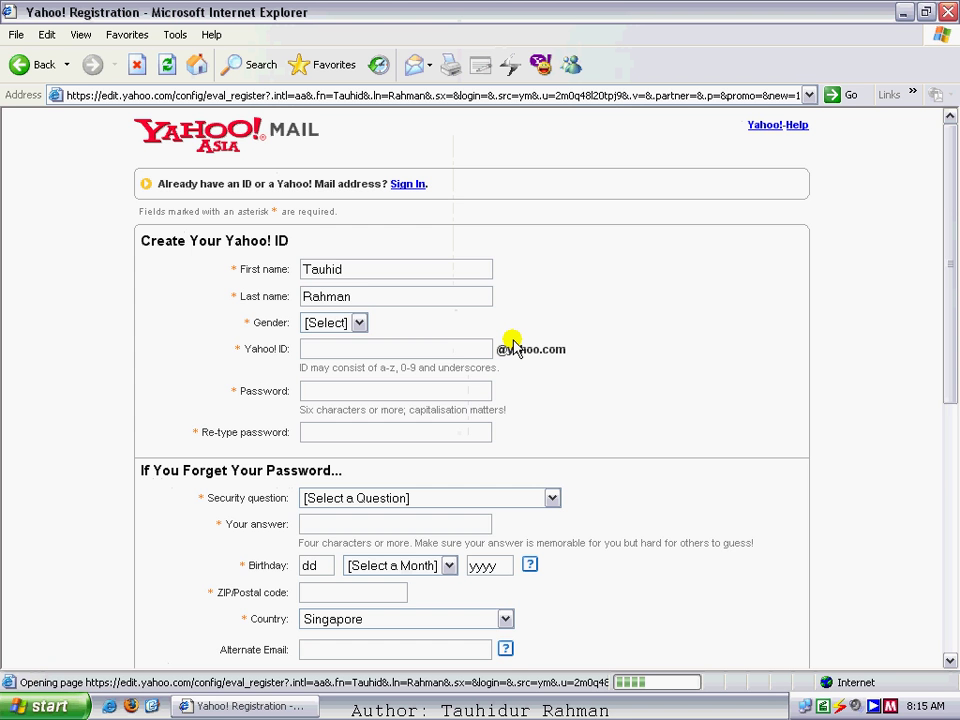
- Choose Male in the Gender dropdown, switching back after briefly selecting Female
mouse_move(955, 203)
left_mouse_down()
mouse_move(952, 235)
mouse_move(951, 211)
left_mouse_up()
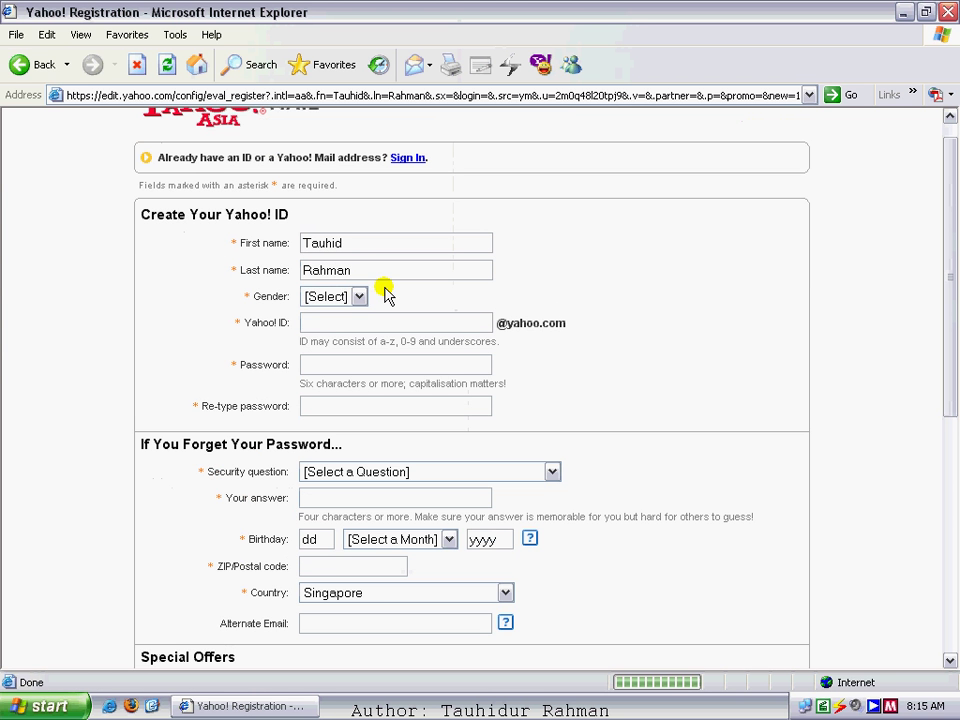
left_click(359, 297)
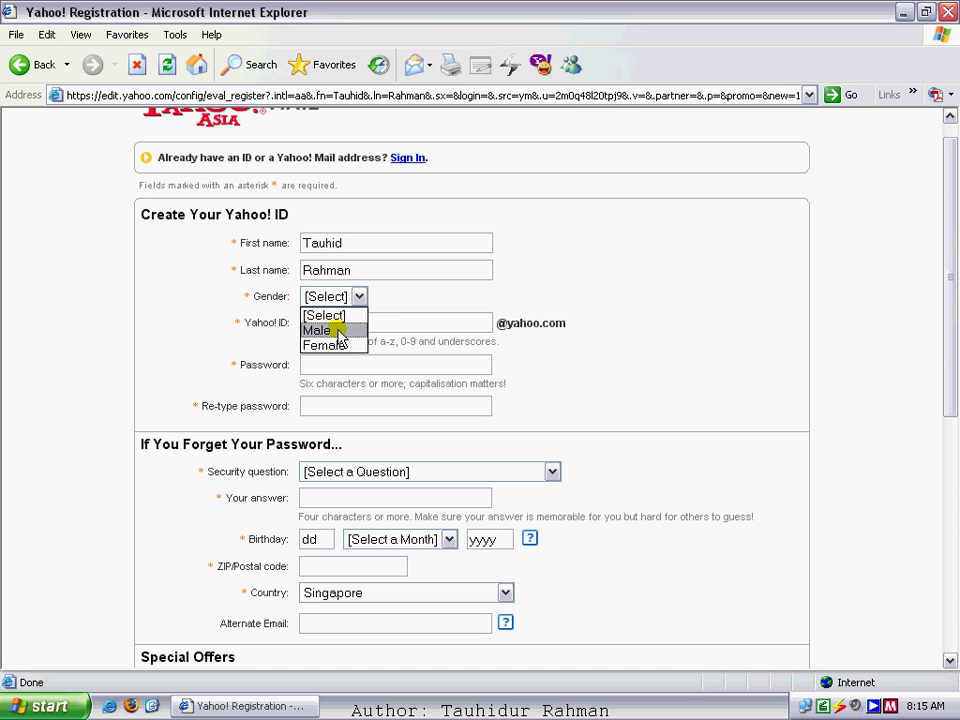
left_click(339, 331)
left_click(347, 298)
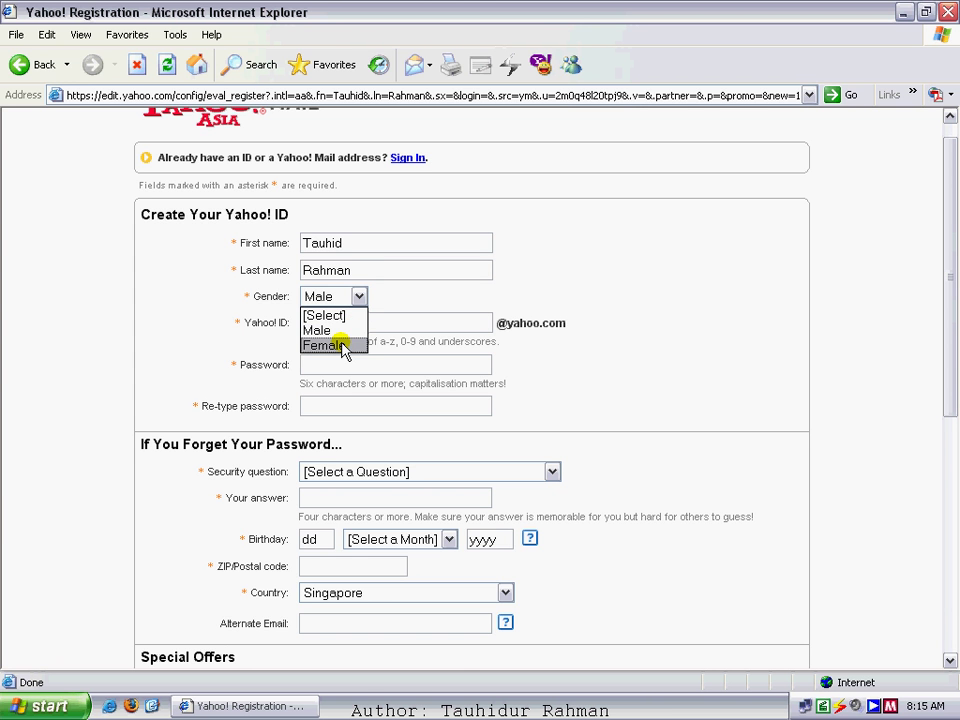
left_click(343, 346)
left_click(352, 298)
left_click(318, 330)
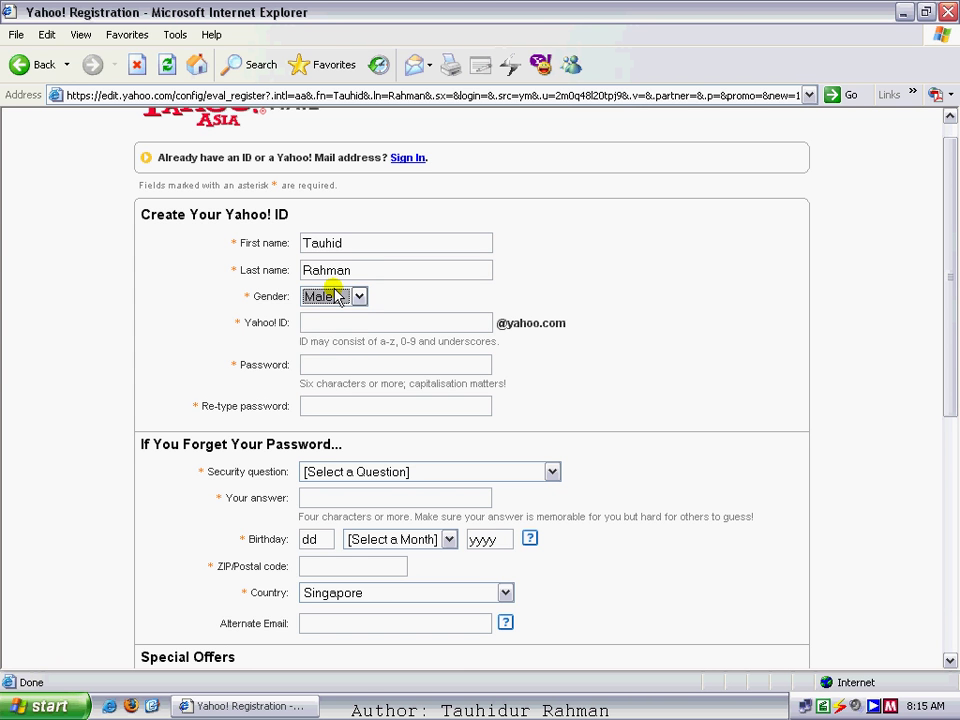
left_click(318, 320)
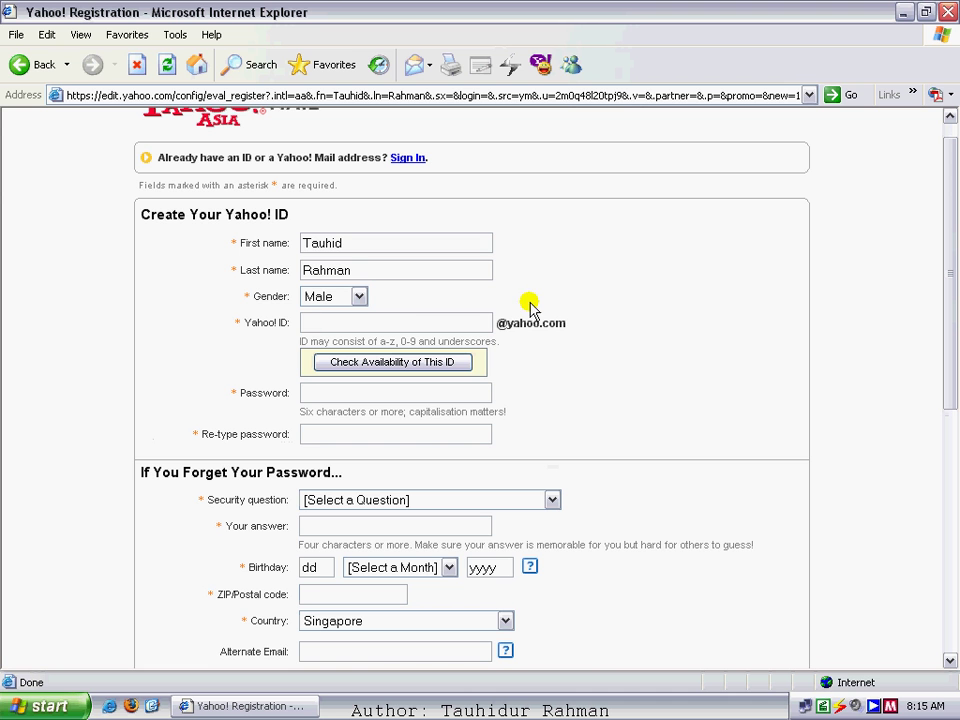
left_click(320, 321)
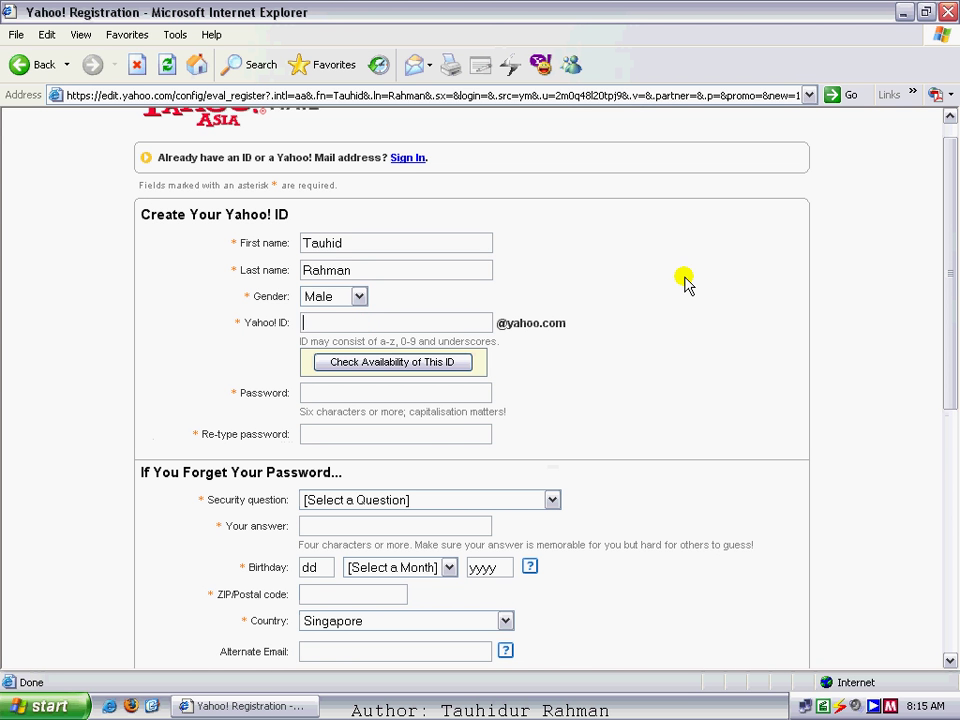
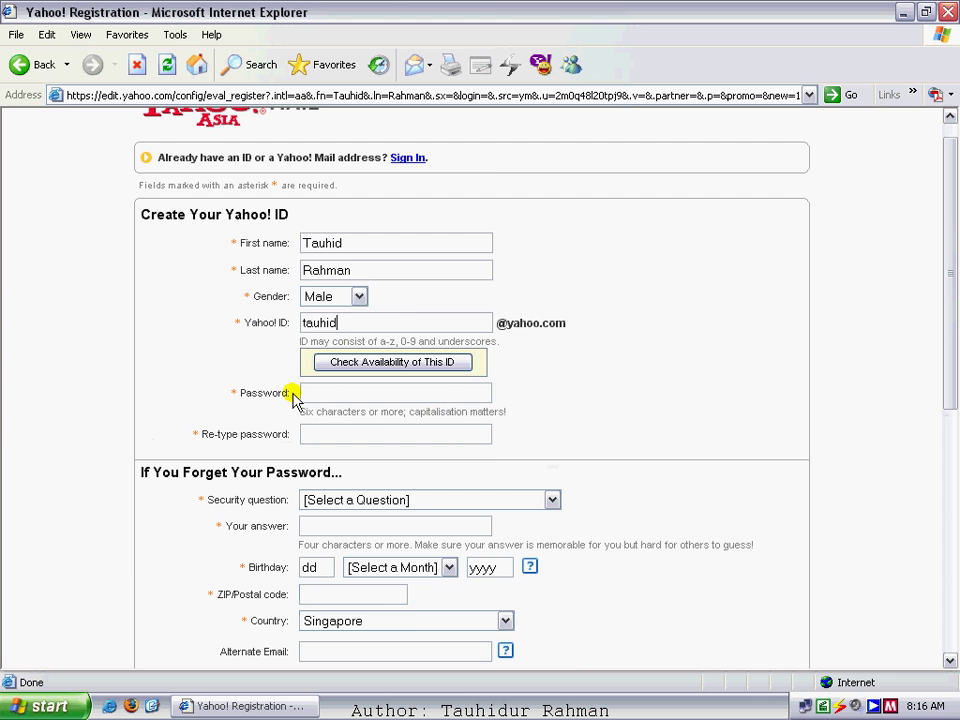
- Type the desired Yahoo! ID username into the Yahoo! ID field
scroll(471, 318, "down", 3)
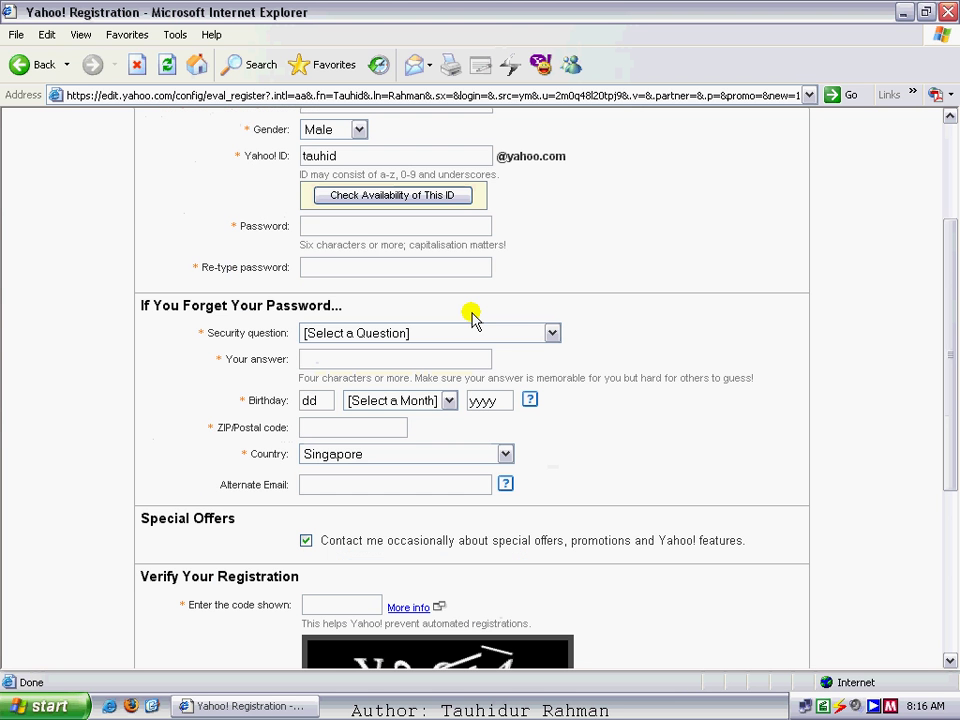
- Type the six-character account password and retype it in the Re-type password box
left_click(317, 226)
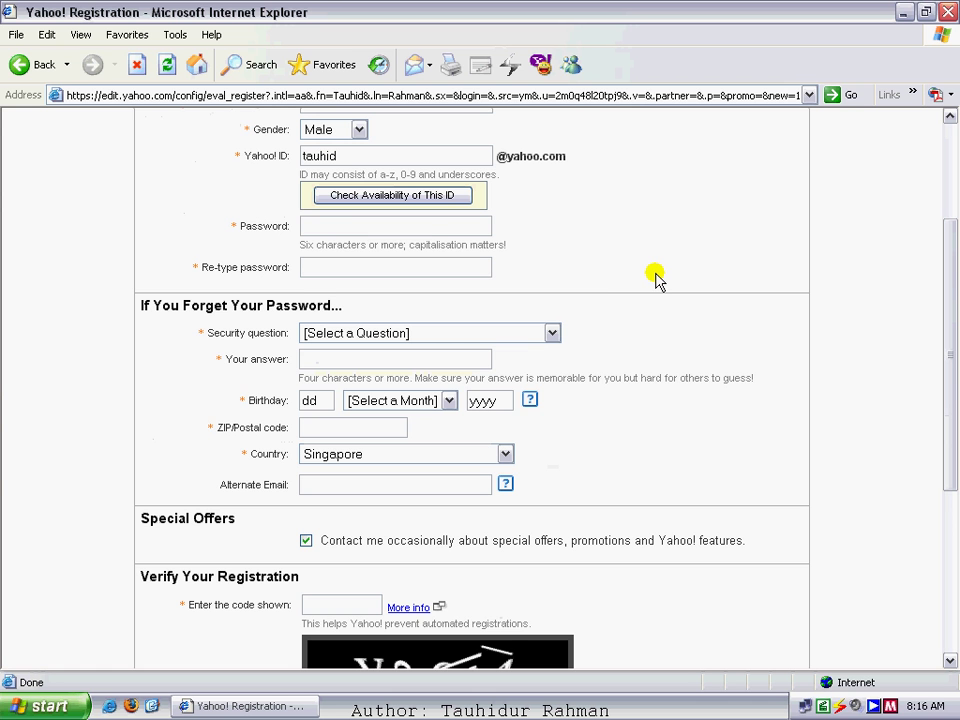
type("••••••")
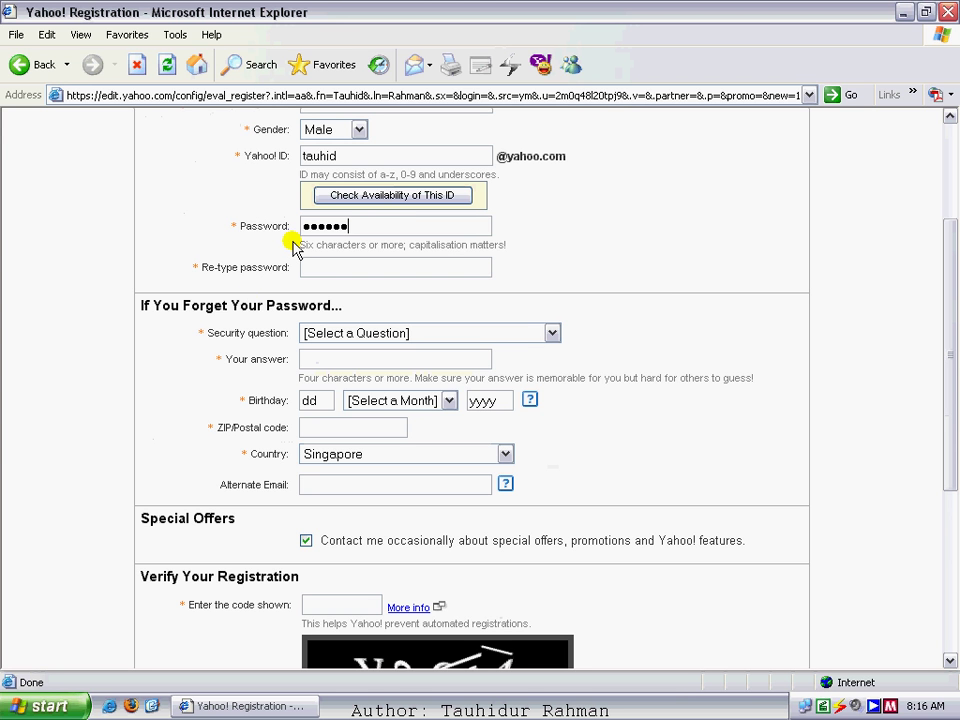
left_click(354, 226)
left_click_drag(354, 226, 240, 238)
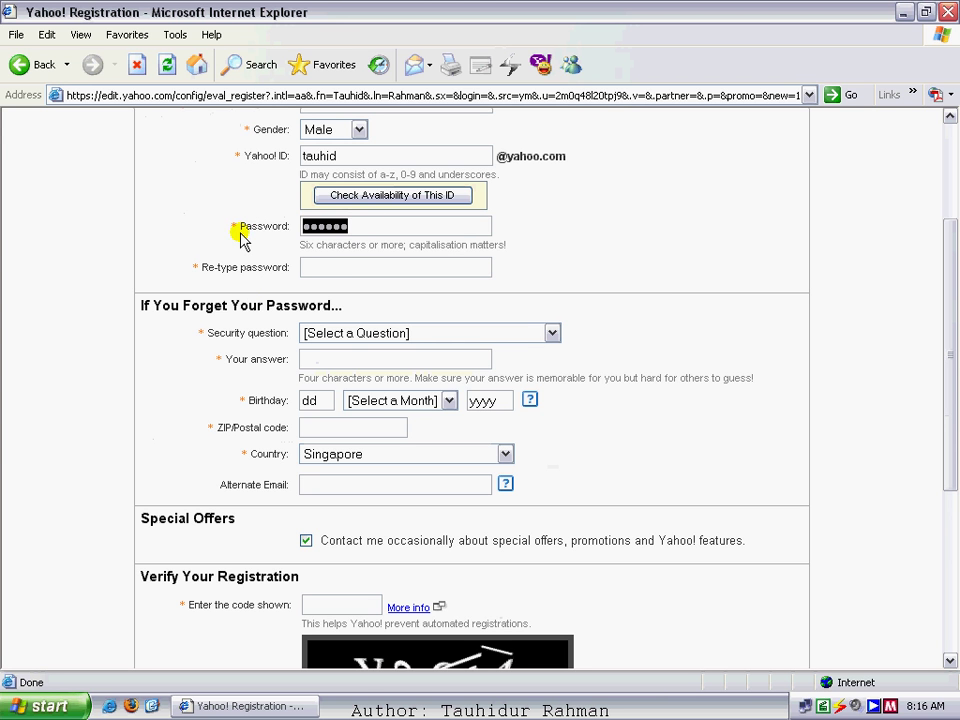
left_click(328, 267)
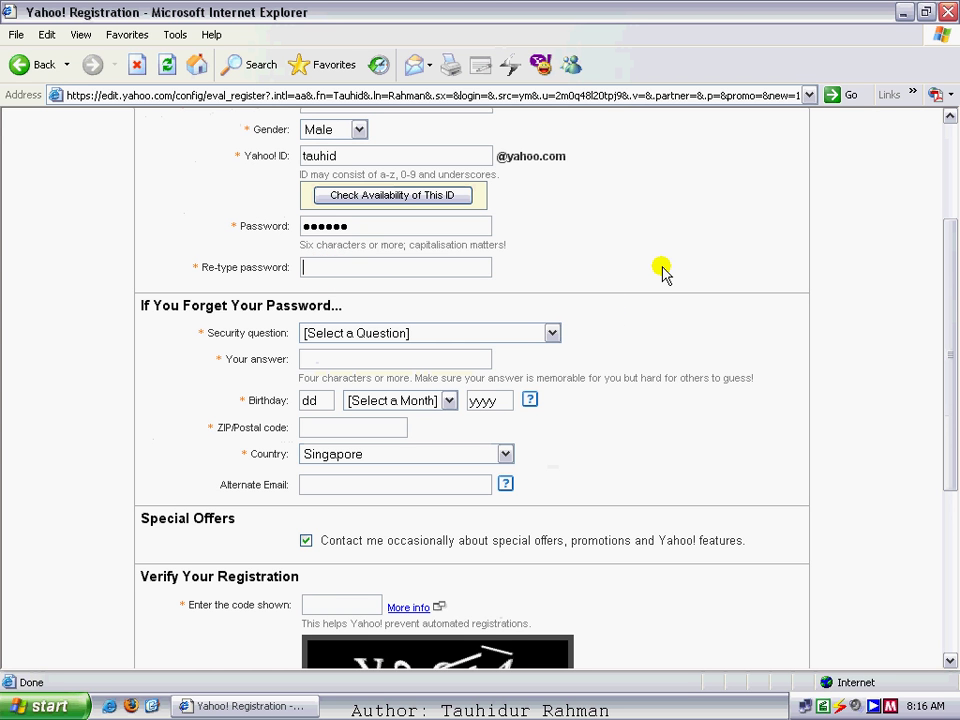
type("••••••")
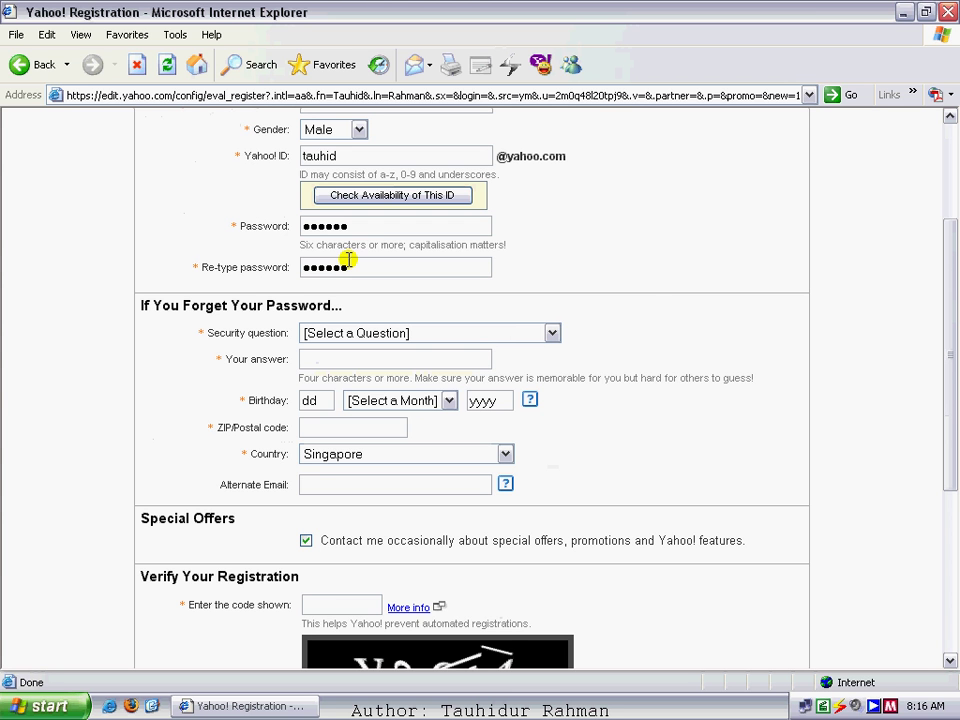
scroll(648, 279, "down", 2)
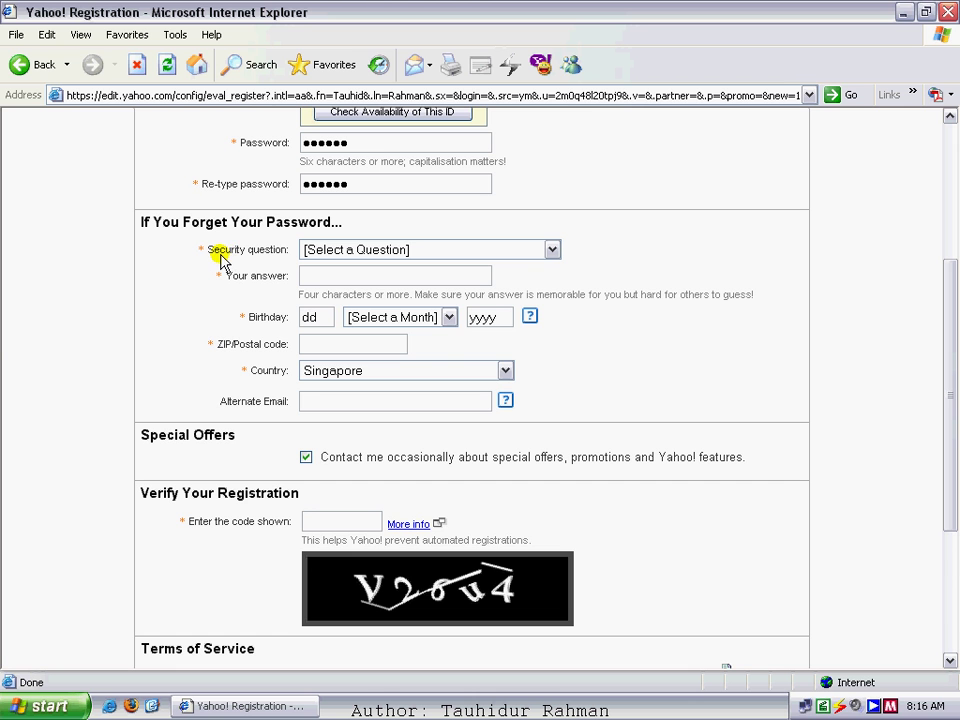
- Select the 'What is your pet's name?' security question and type its answer
left_click(450, 255)
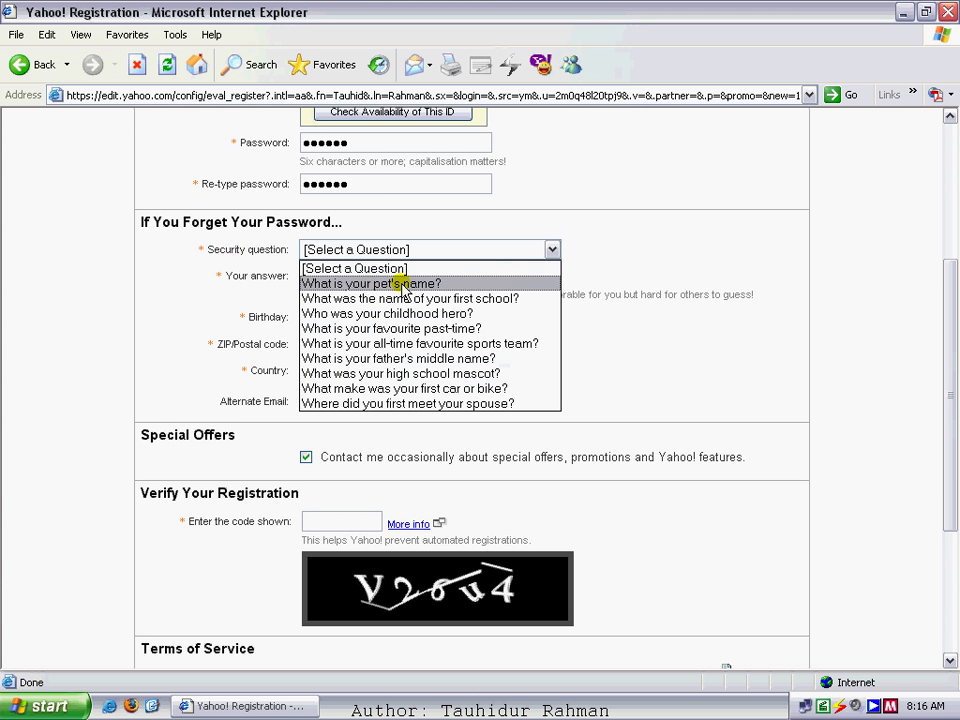
left_click(404, 284)
left_click(332, 281)
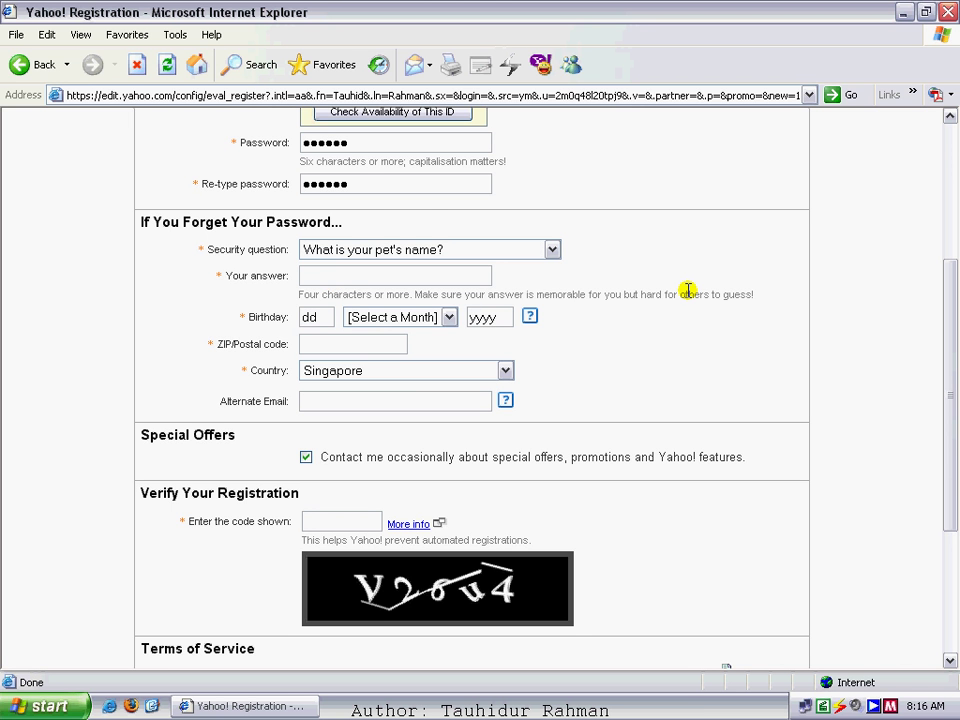
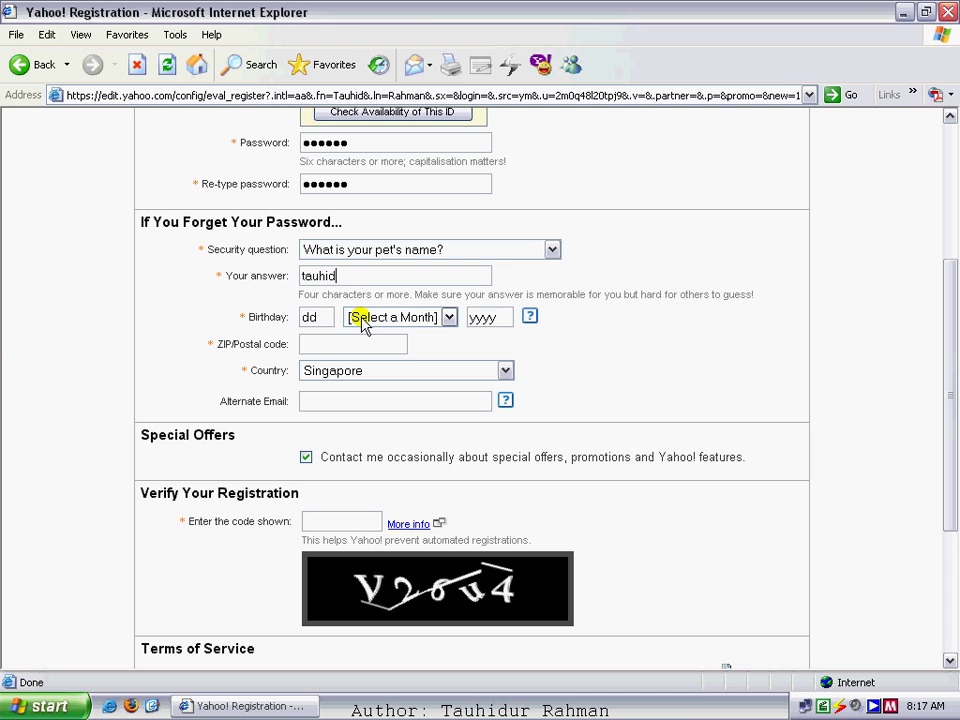
left_click(323, 317)
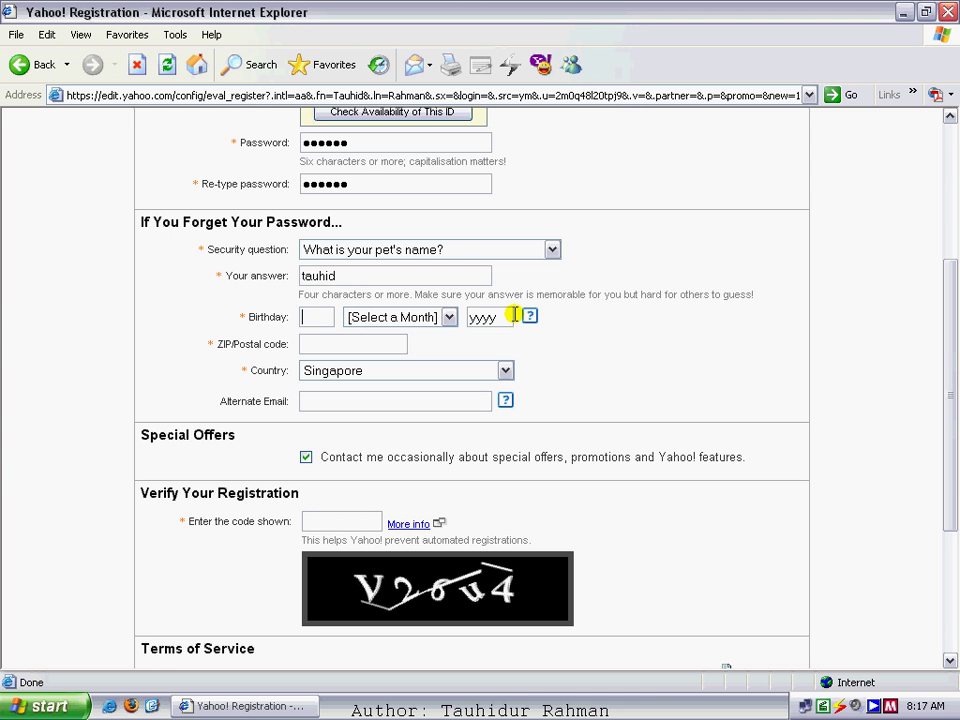
type("0")
mouse_move(536, 316)
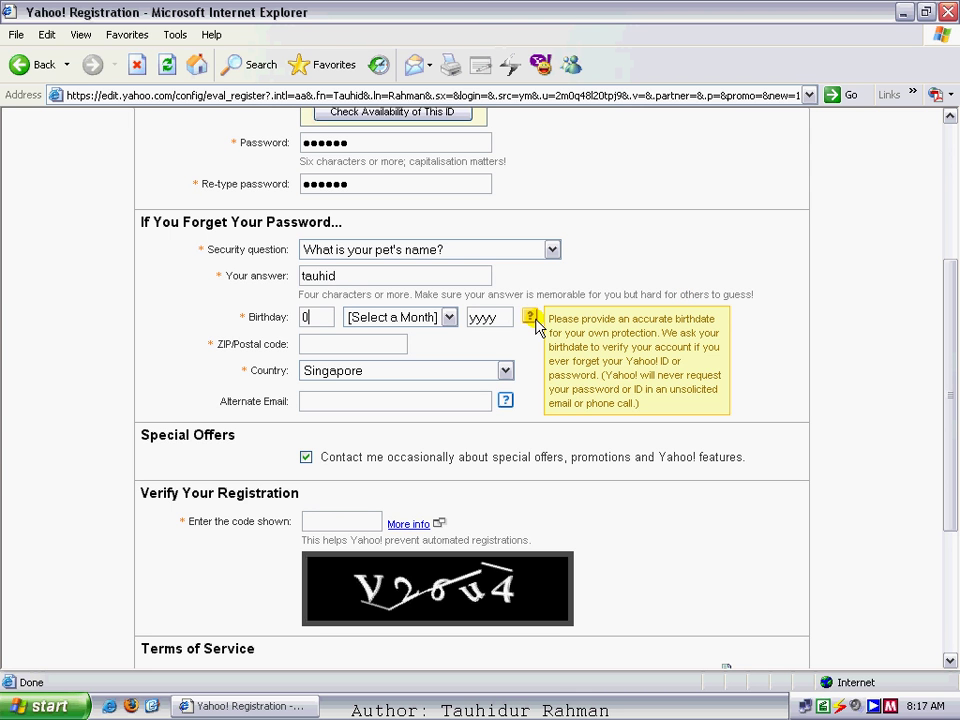
type("1")
left_click(447, 317)
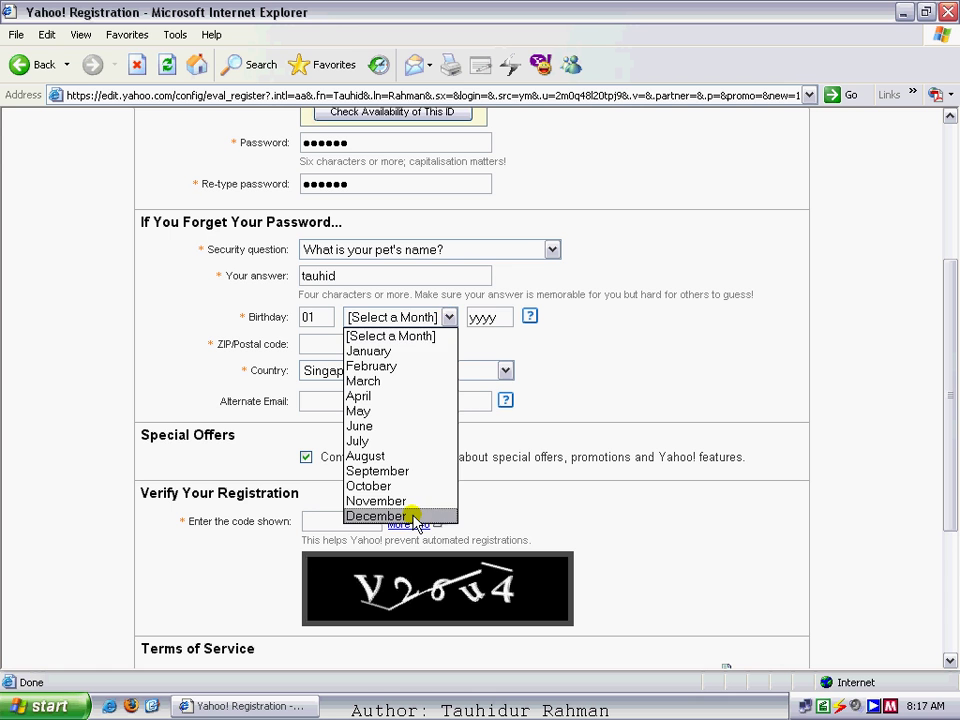
left_click(376, 516)
left_click(500, 316)
type("1")
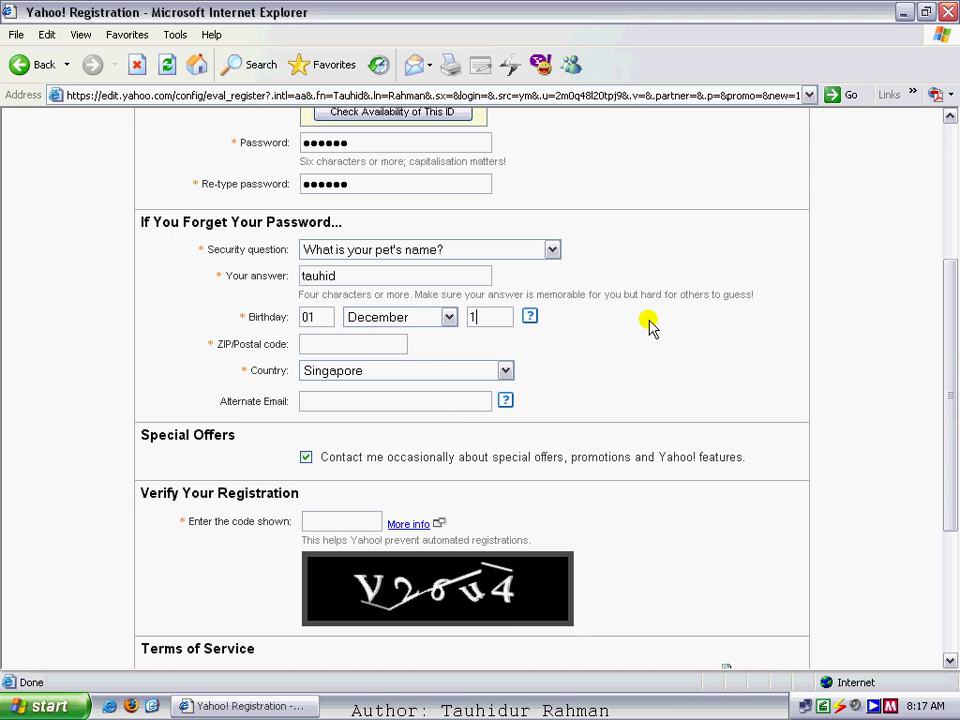
type("979")
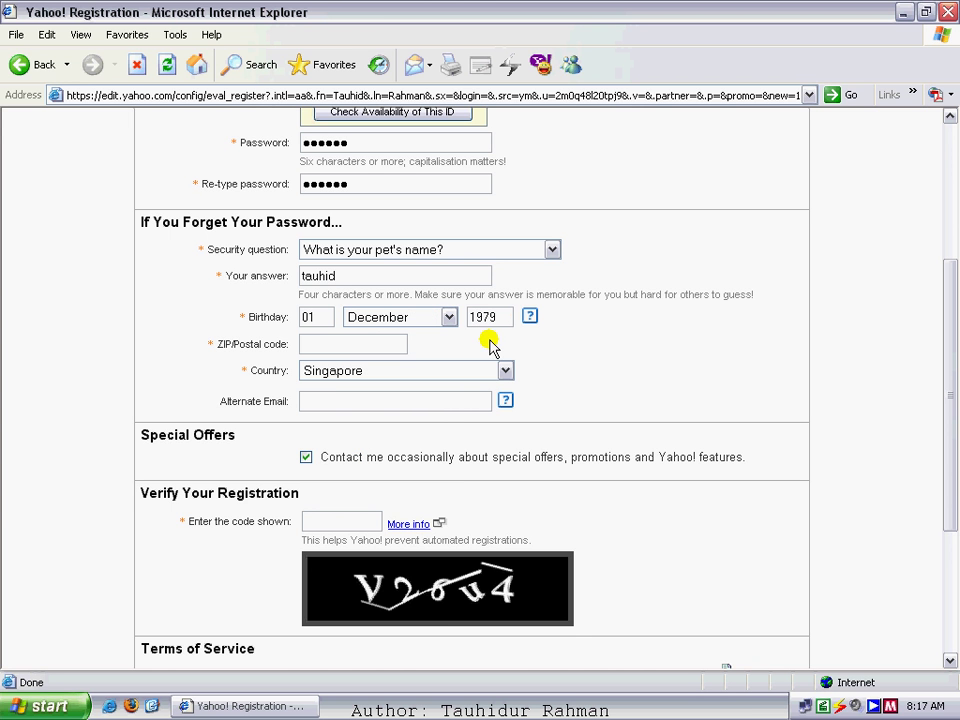
left_click(315, 344)
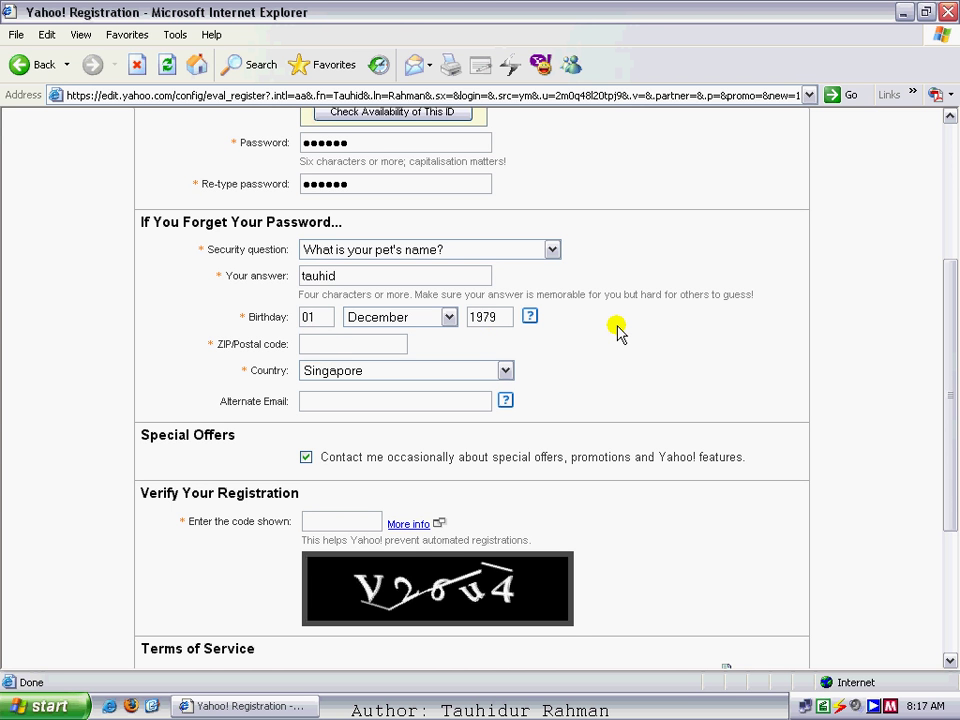
- Enter the ZIP/postal code and change the country from Singapore to Bangladesh
left_click(313, 343)
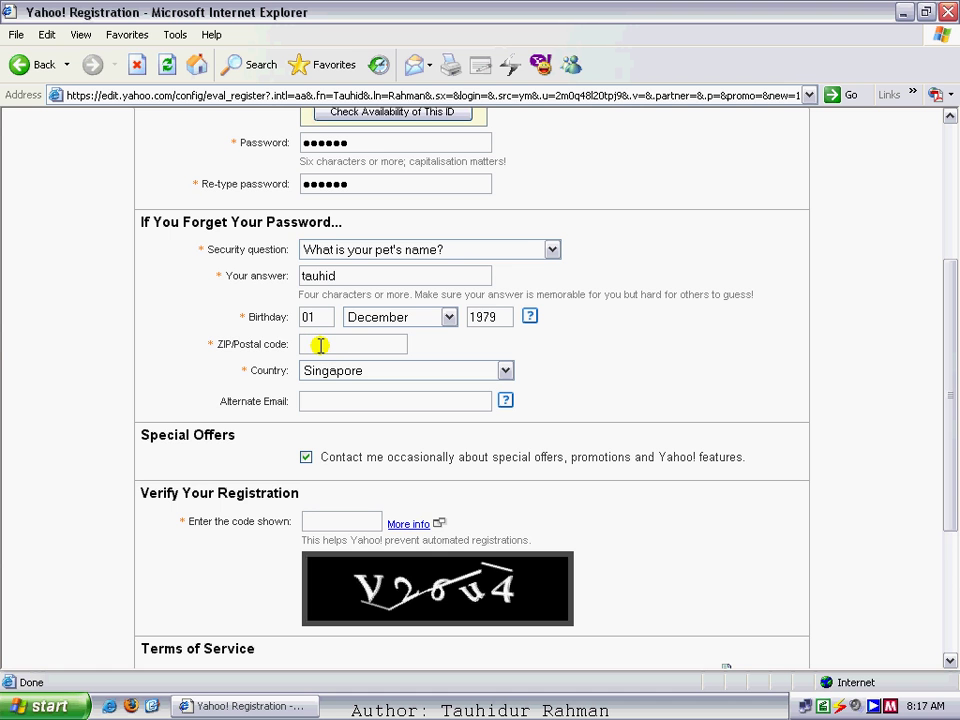
type("12")
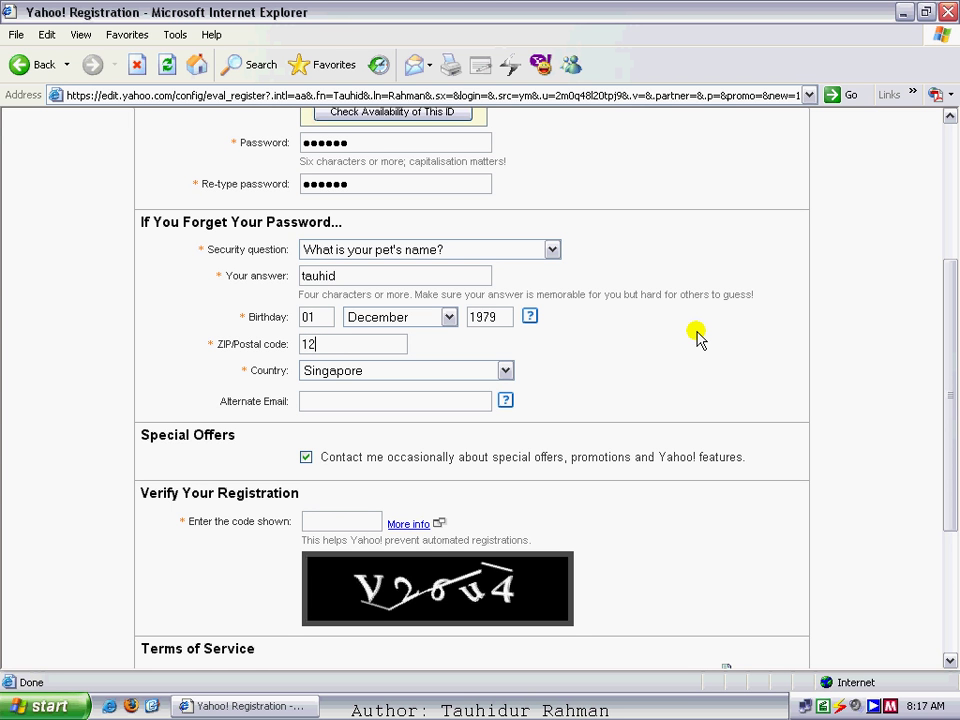
type("19")
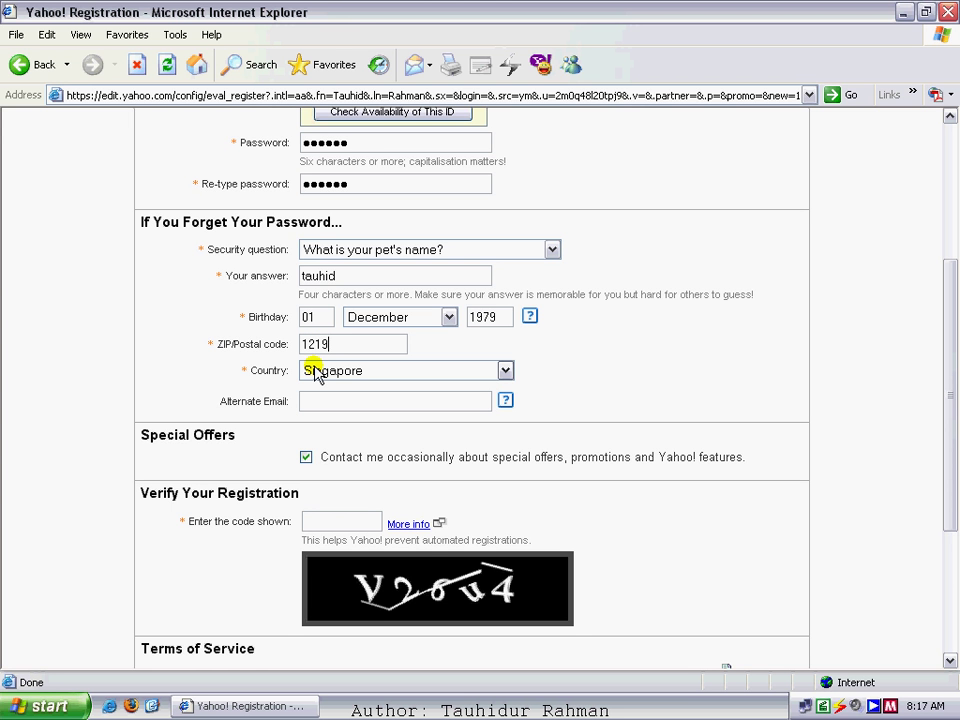
left_click(506, 369)
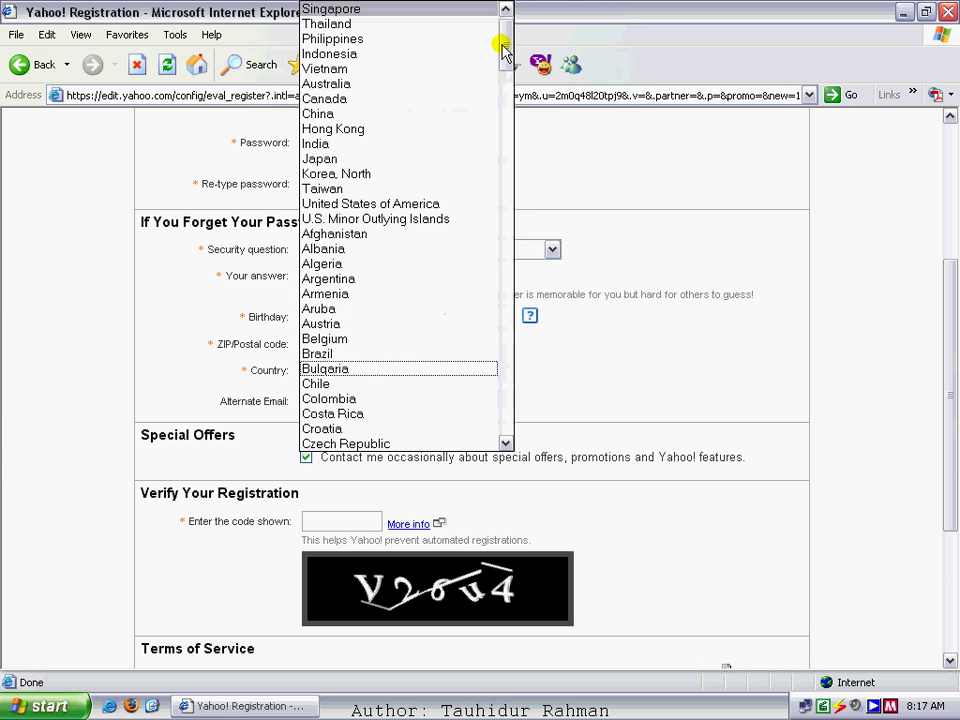
left_click_drag(503, 50, 505, 155)
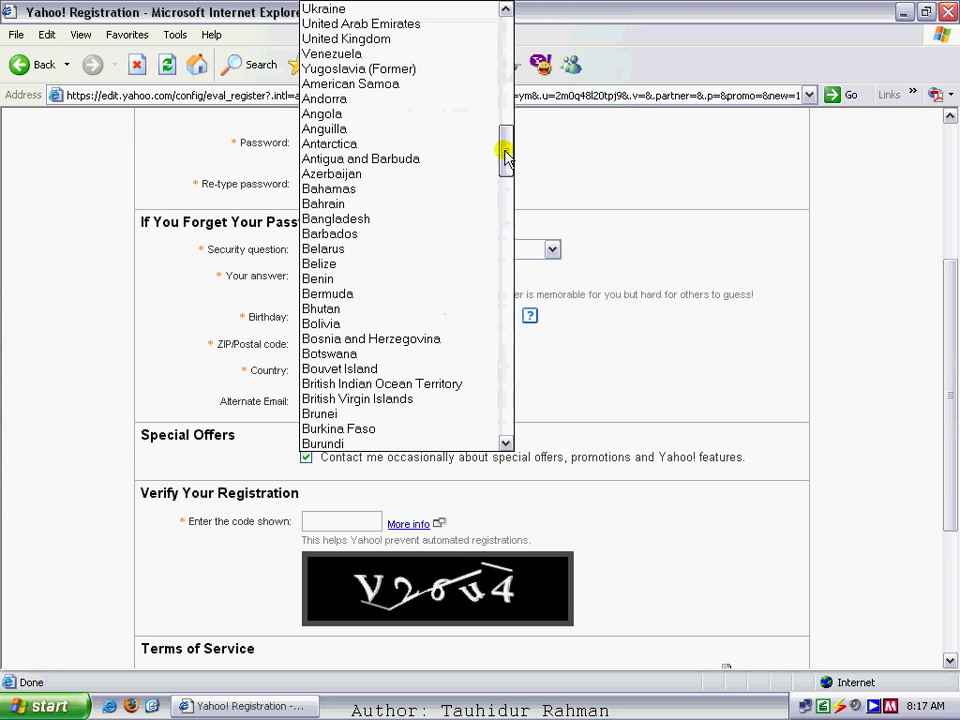
left_click(428, 219)
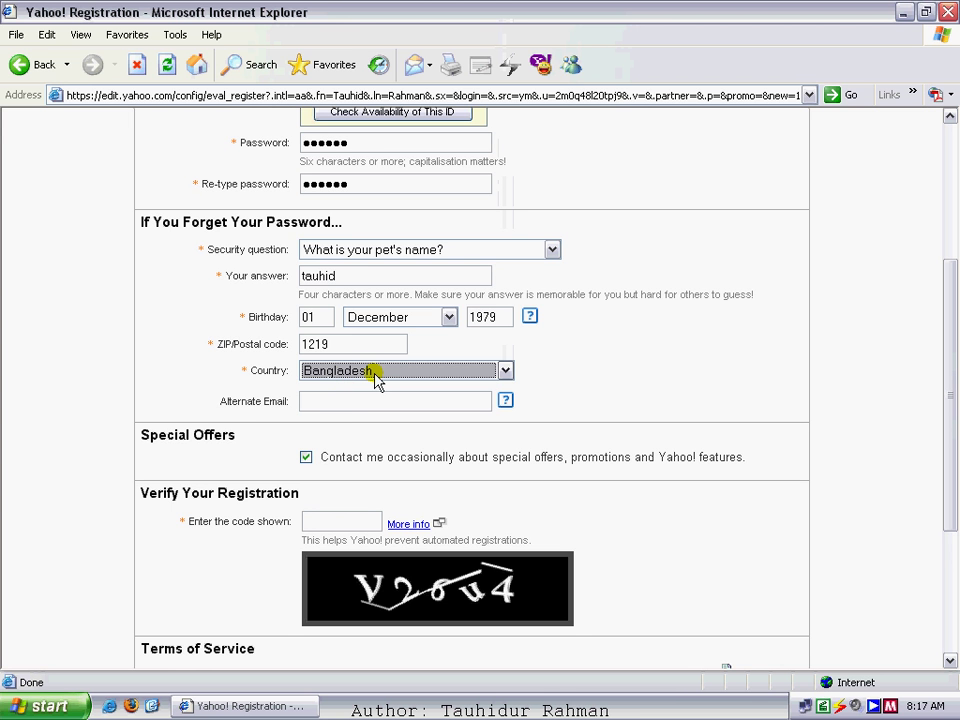
left_click(327, 404)
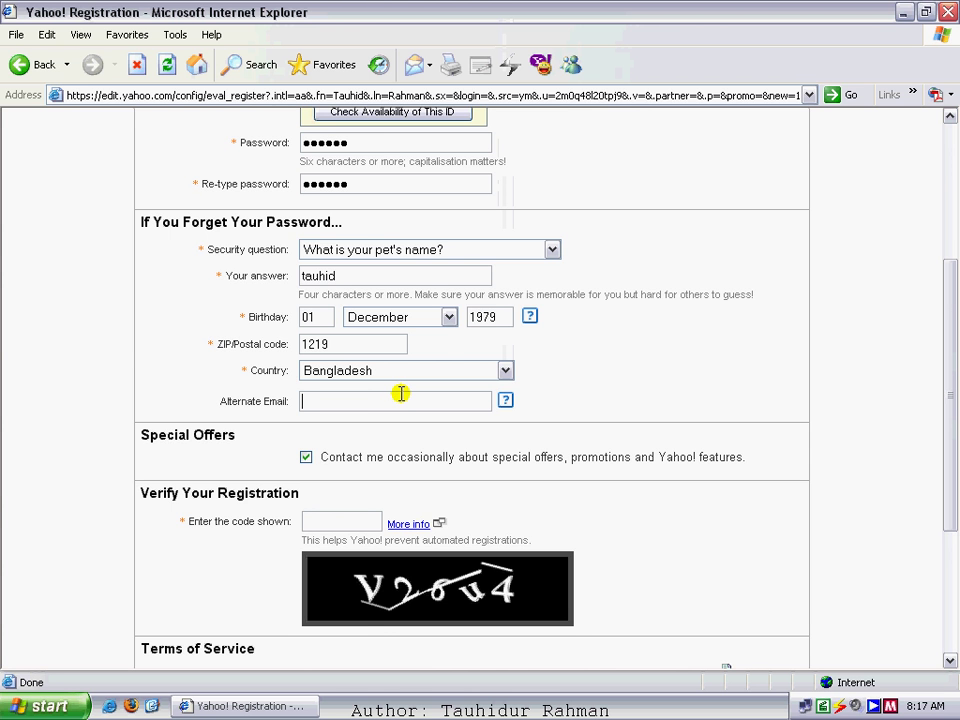
- Scroll to Verify Your Registration and enter the characters from the captcha image in the code box
scroll(645, 370, "down", 2)
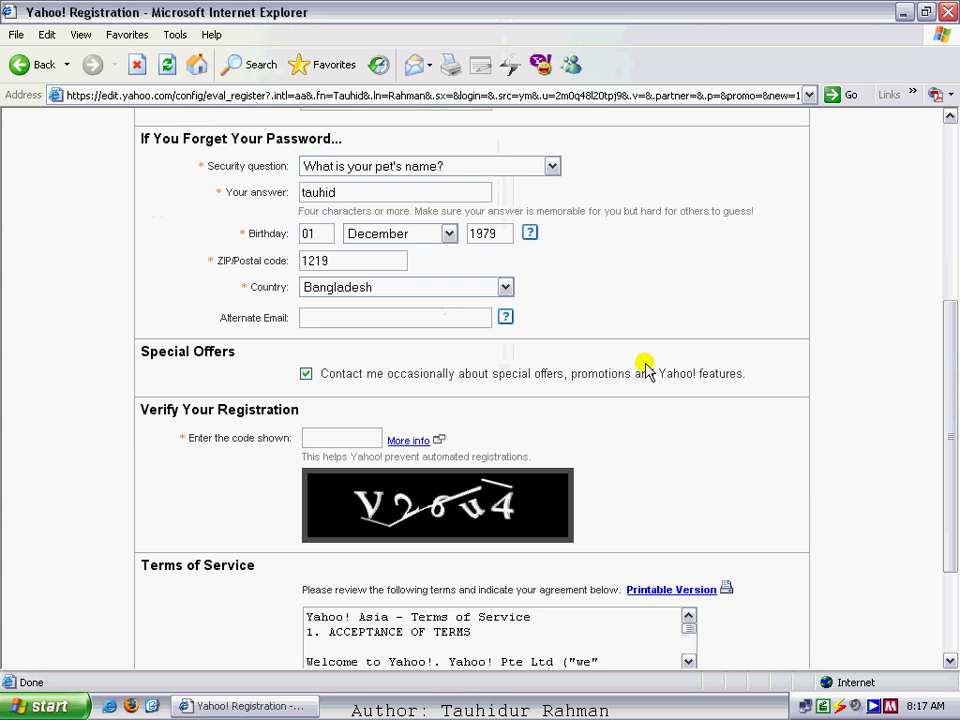
scroll(580, 368, "down", 2)
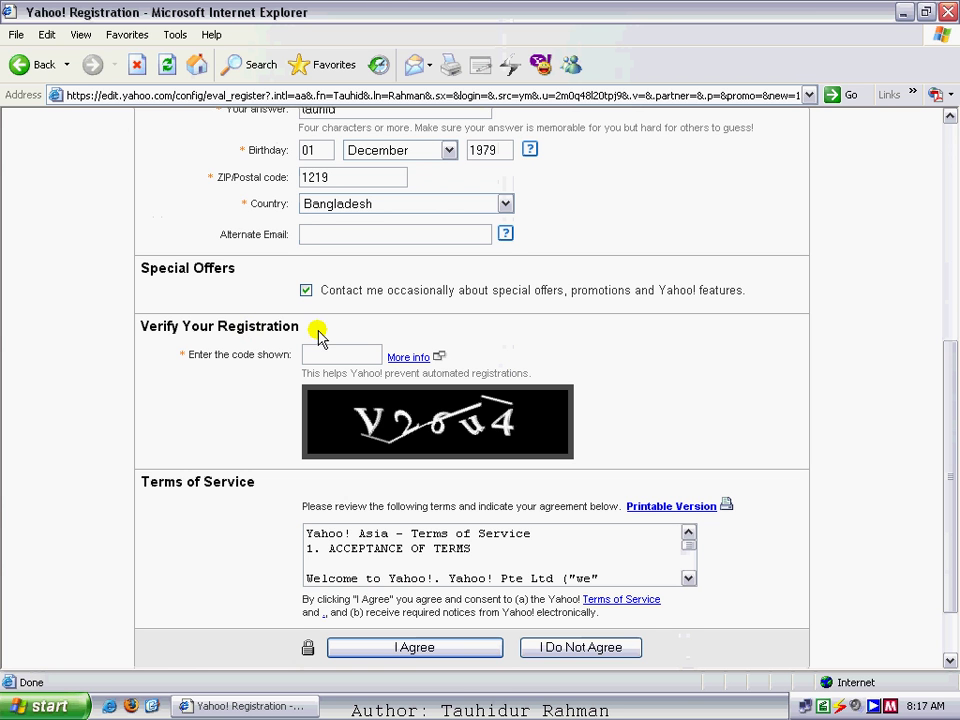
scroll(333, 330, "down", 2)
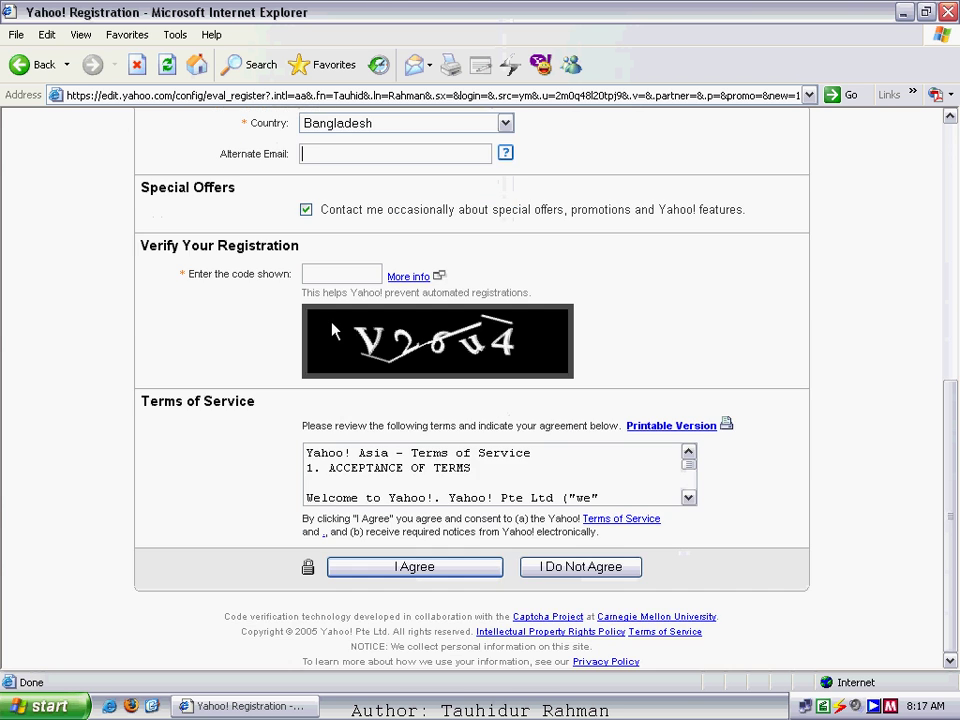
left_click(398, 337)
left_click(307, 273)
type("V26u")
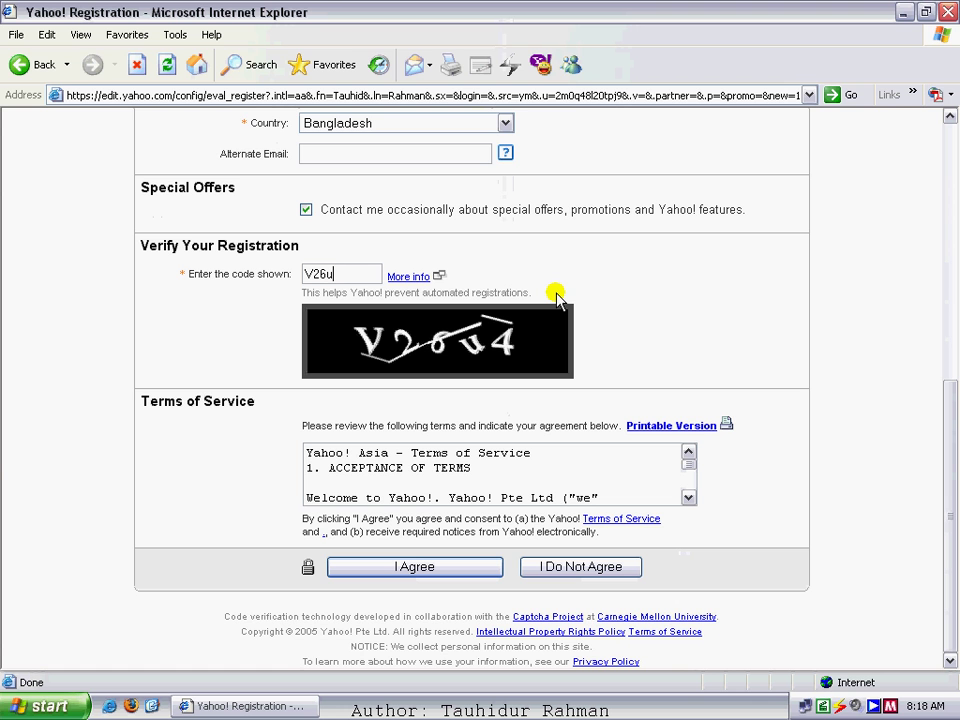
type("4")
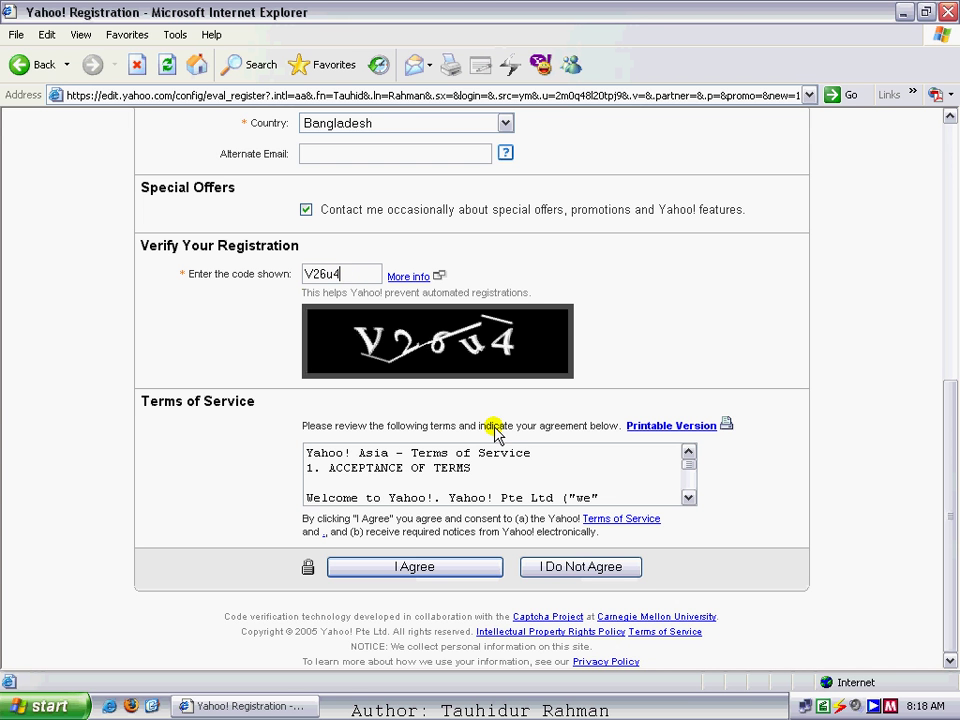
- Submit the registration form with I Agree
left_click(421, 573)
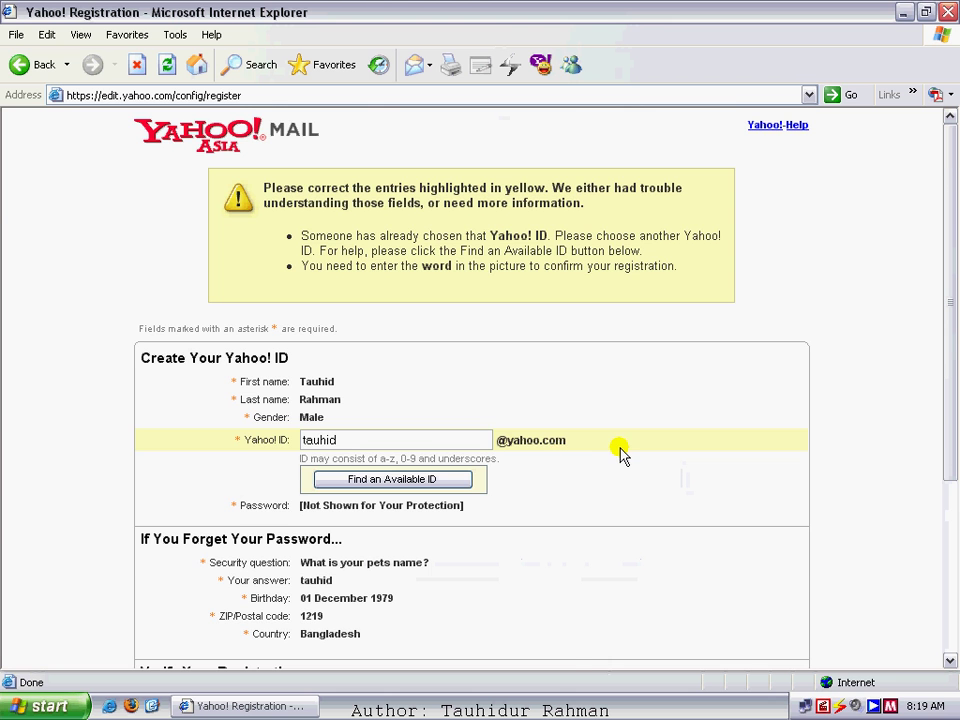
scroll(400, 420, "down", 2)
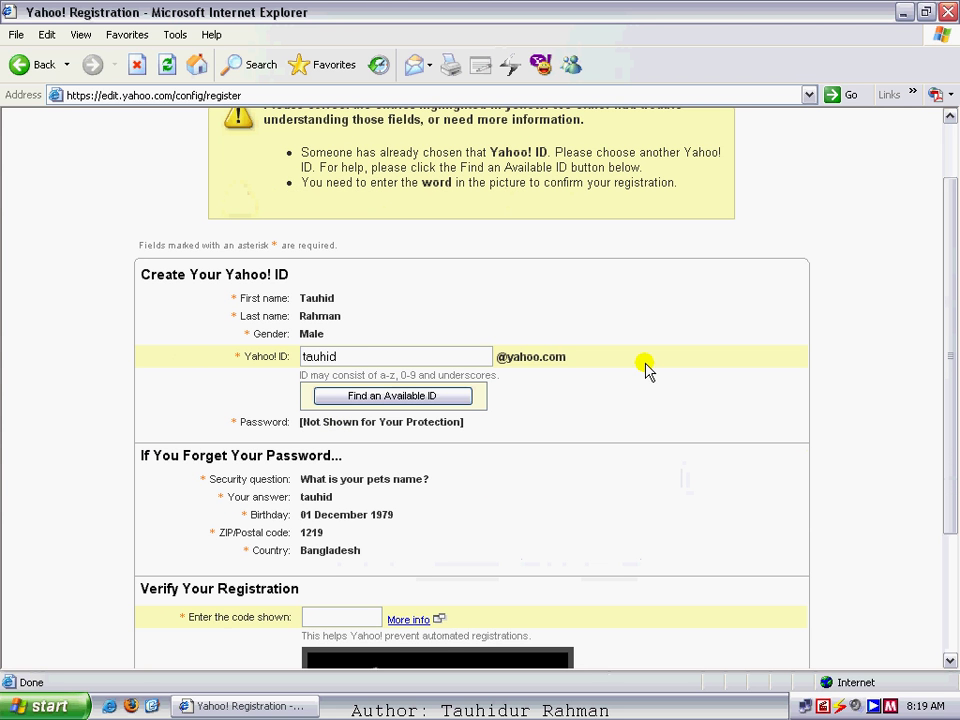
scroll(370, 508, "down", 2)
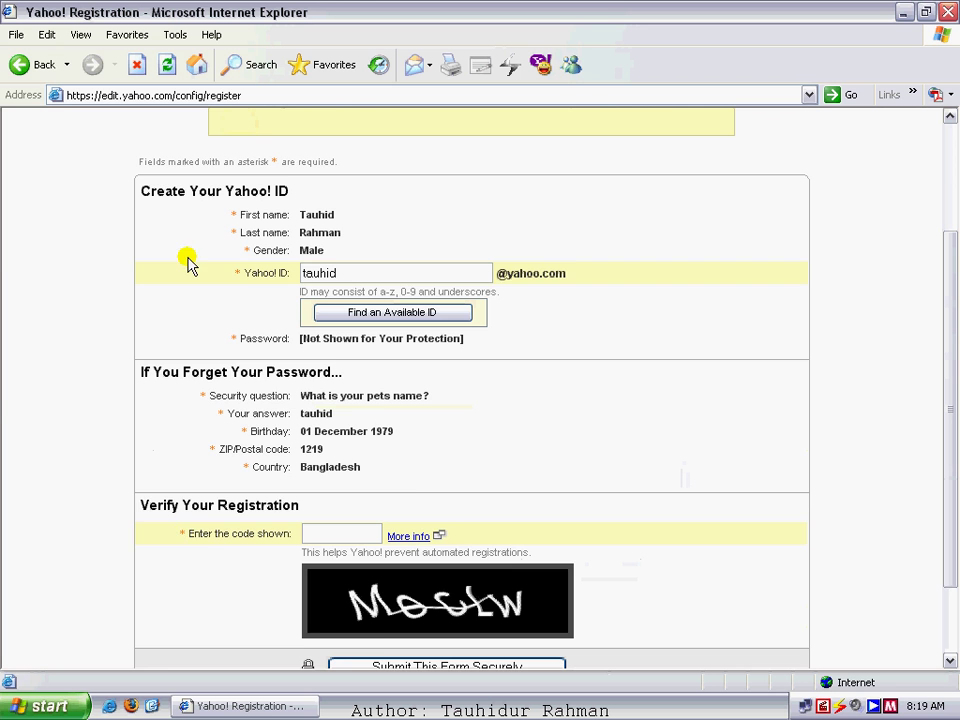
scroll(512, 240, "up", 2)
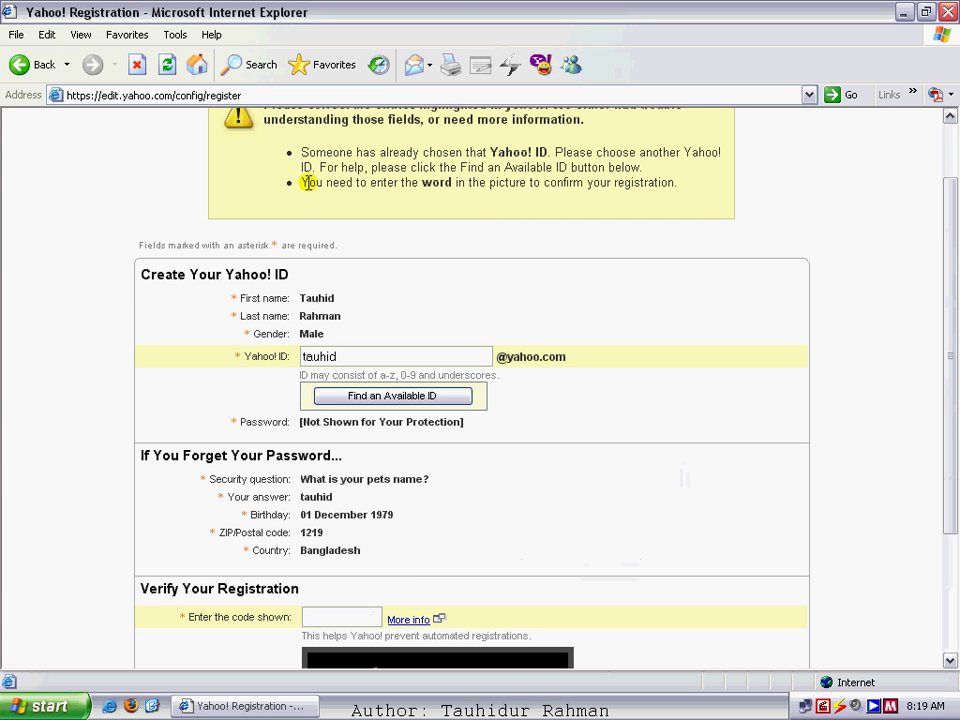
scroll(361, 185, "up", 2)
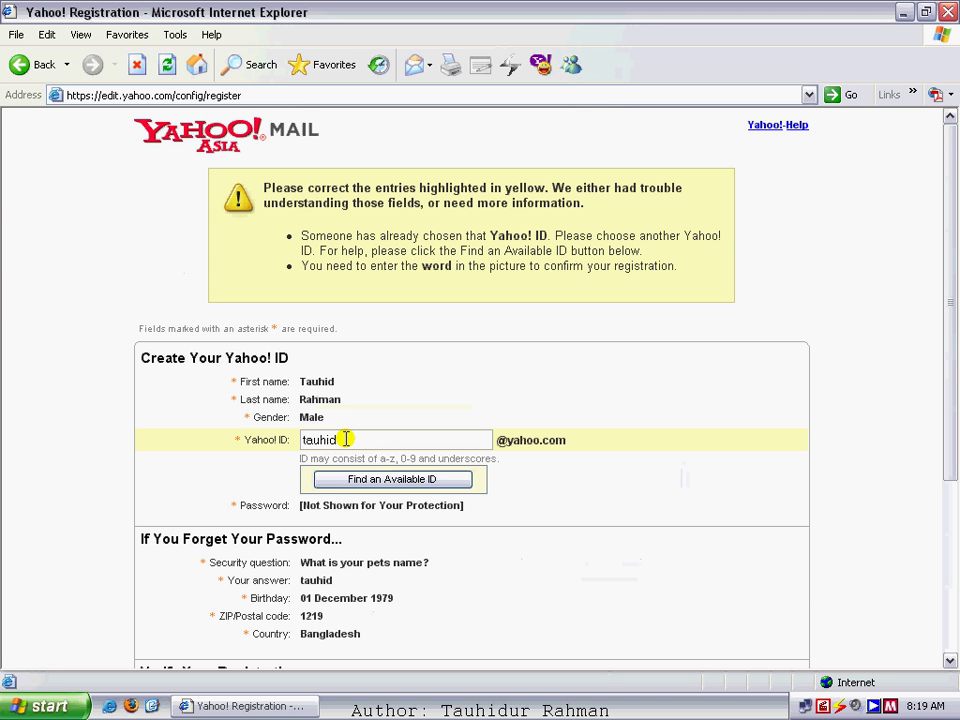
scroll(426, 396, "down", 2)
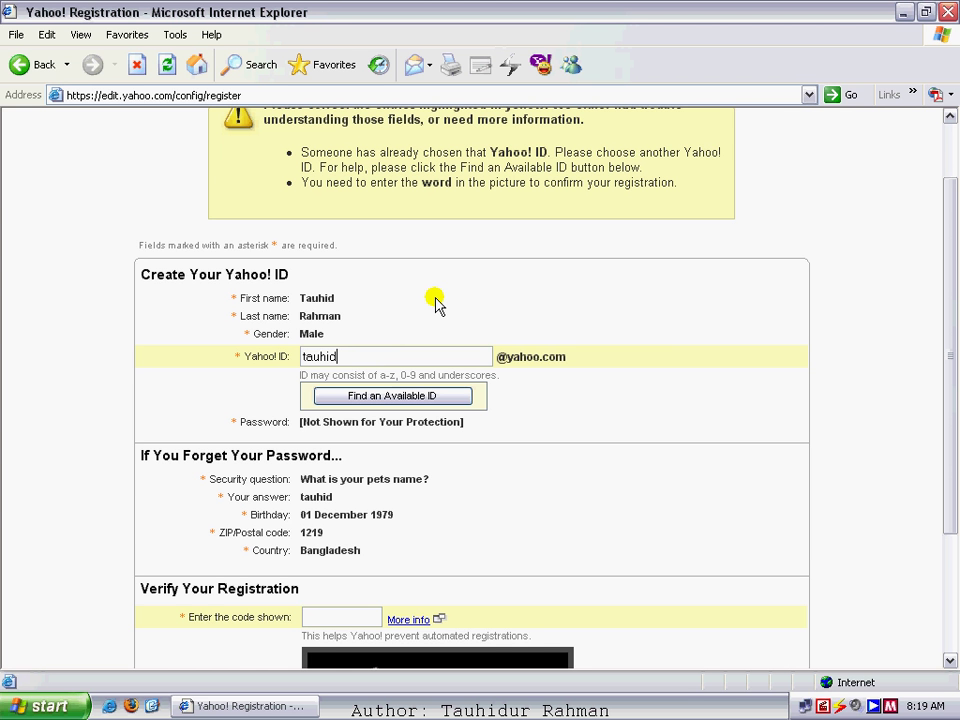
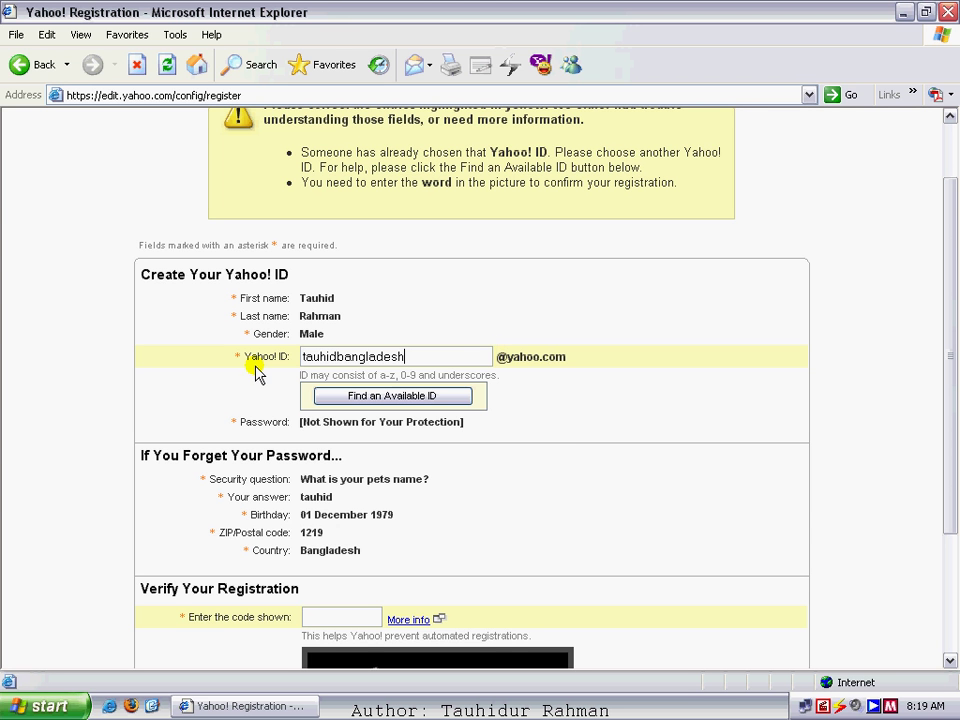
- Lengthen the Yahoo! ID with extra letters, correcting one typo, then scroll down to the verification image
scroll(298, 483, "down", 3)
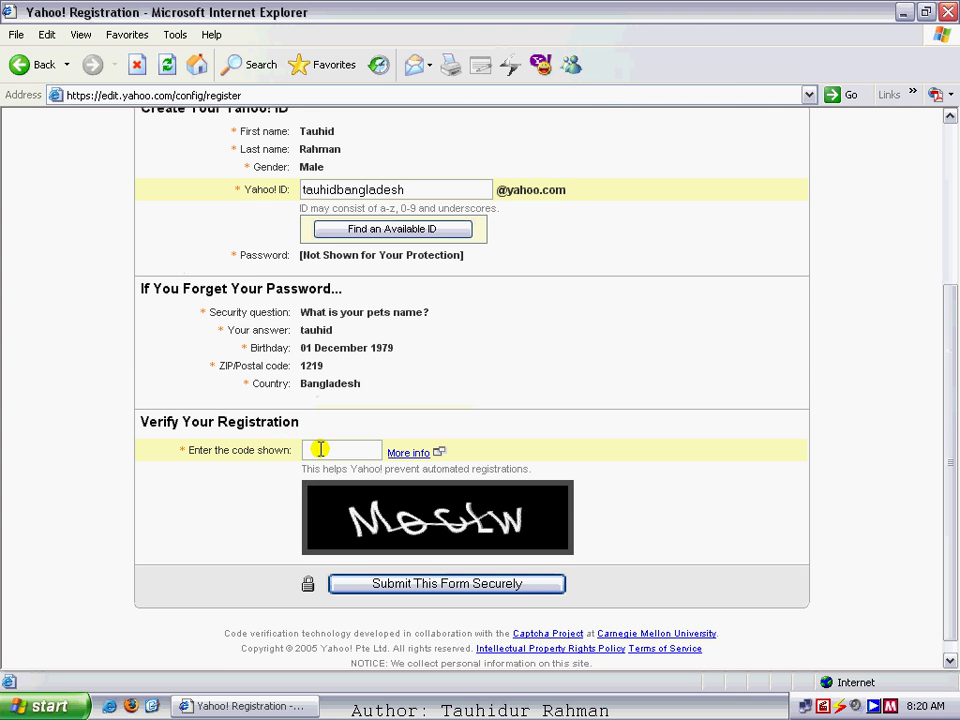
- Enter the picture code, correcting one mistyped character, and submit the form securely
left_click(320, 449)
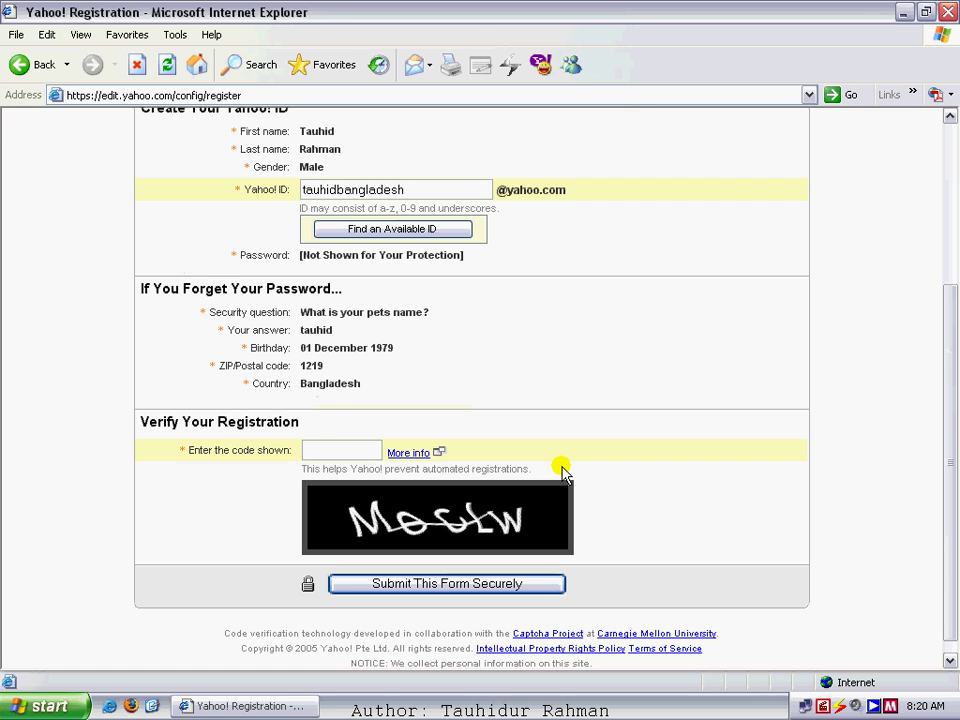
type("Mocl")
key("BackSpace")
type("Lw")
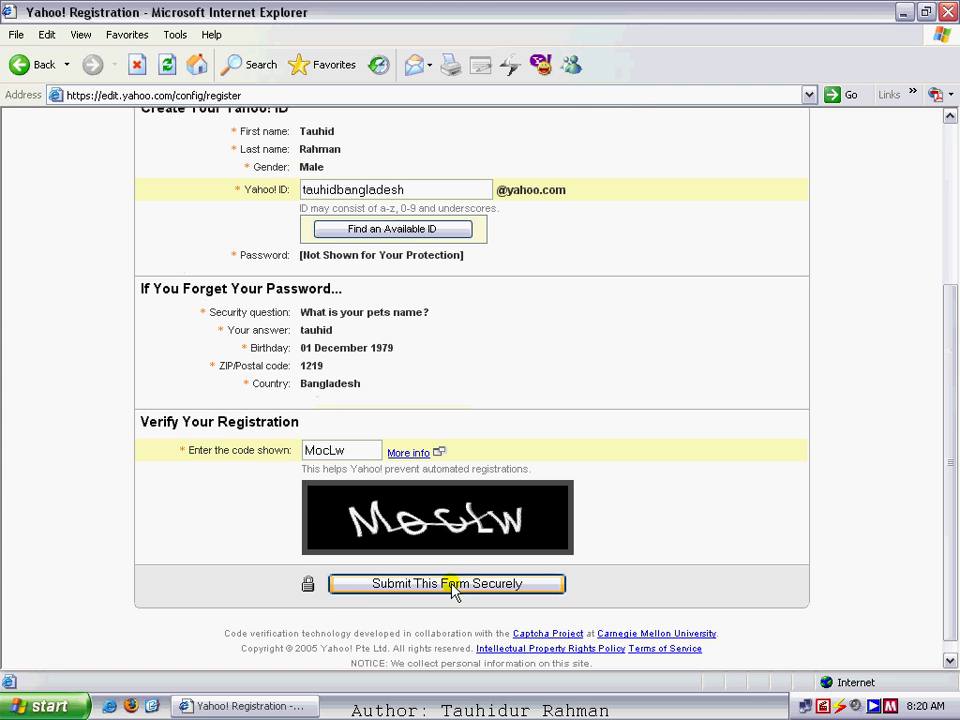
left_click(451, 589)
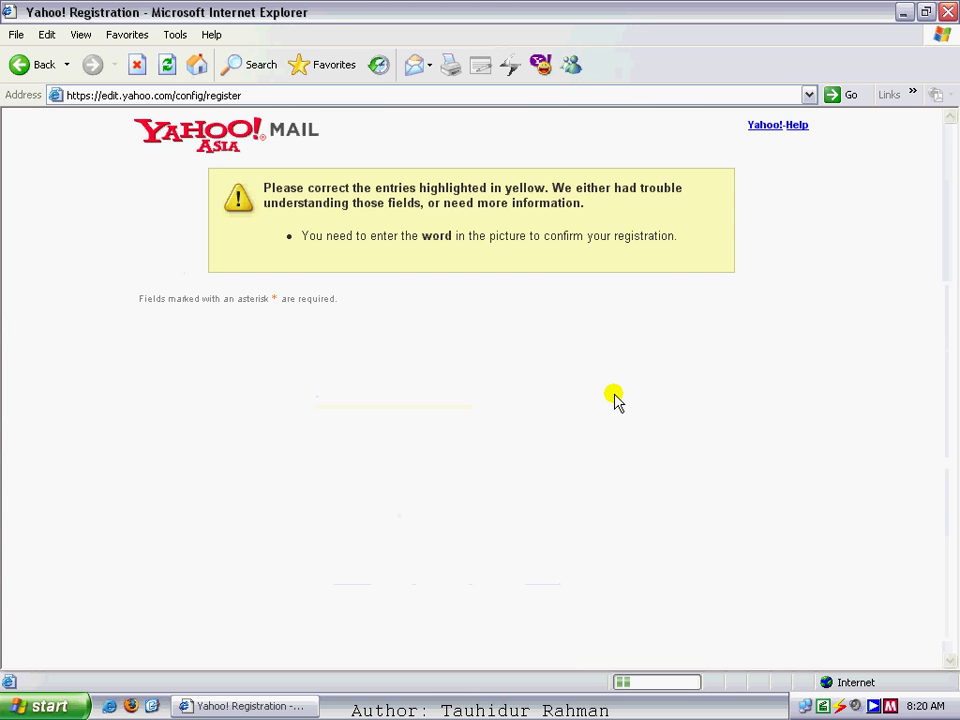
- Scroll the returned form down to the new verification picture and its empty code box
scroll(592, 338, "down", 2)
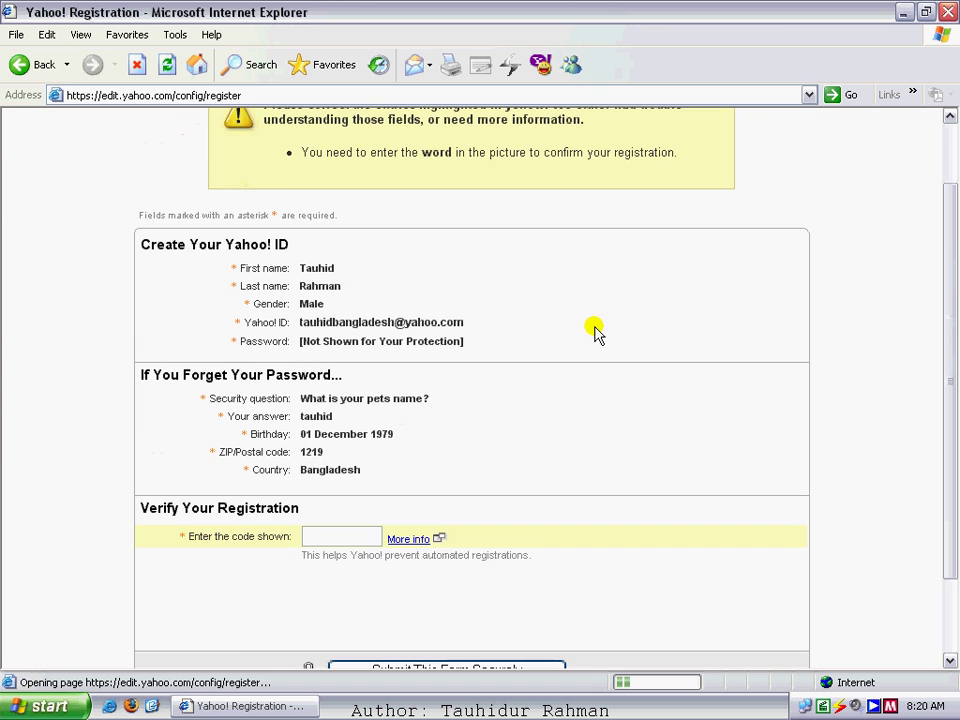
scroll(594, 333, "down", 2)
scroll(343, 240, "up", 4)
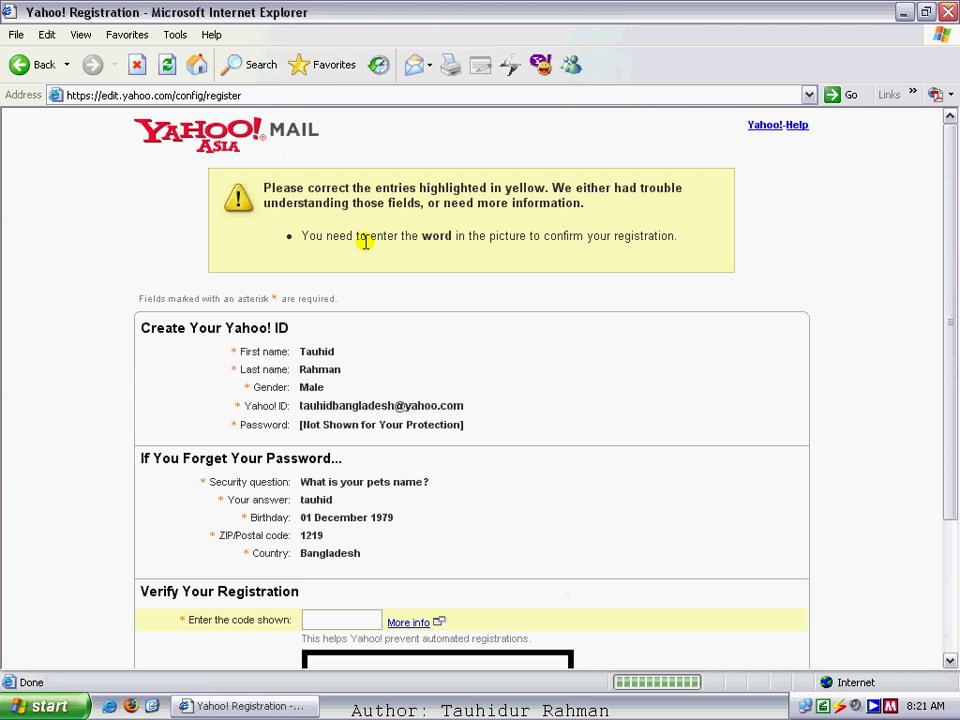
scroll(390, 235, "down", 2)
scroll(412, 226, "up", 2)
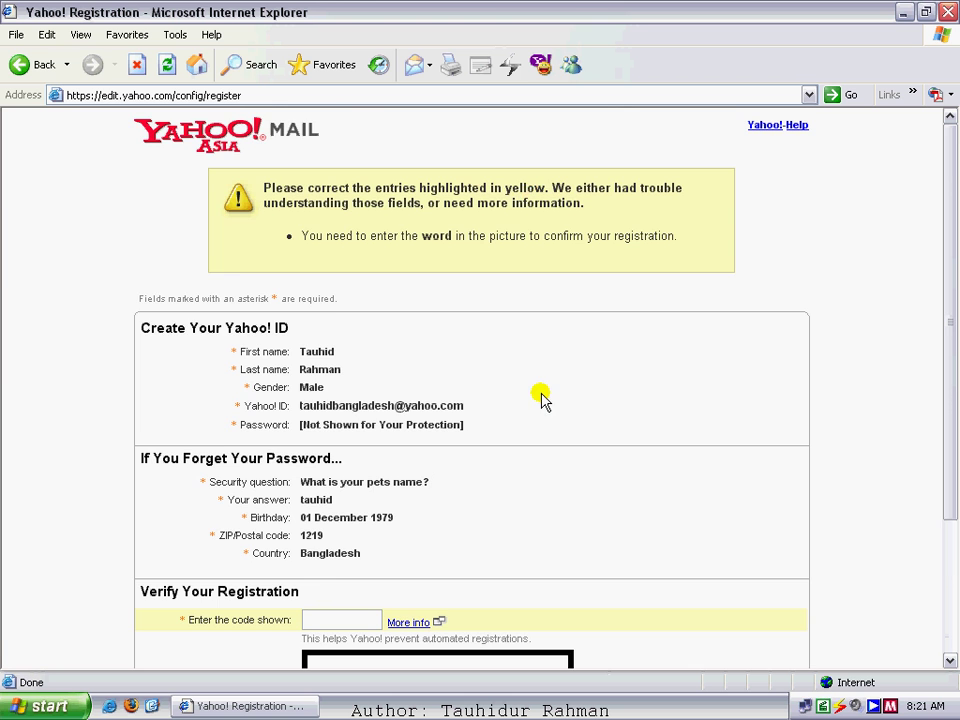
scroll(540, 400, "down", 2)
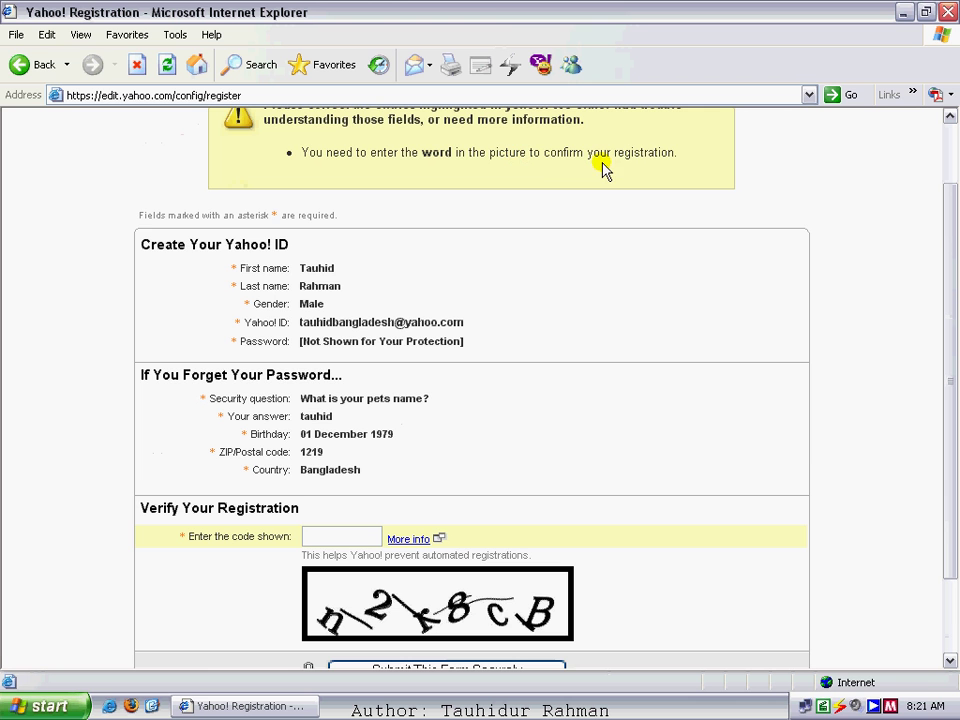
scroll(344, 543, "down", 2)
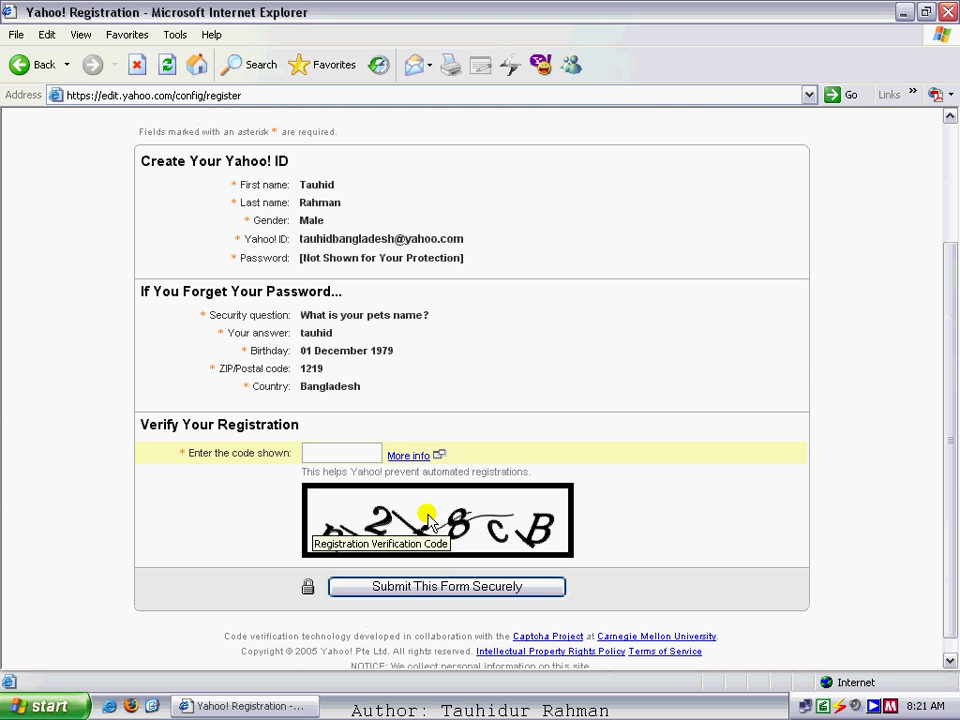
- Enter the characters from the new picture and resubmit the form securely
left_click(325, 454)
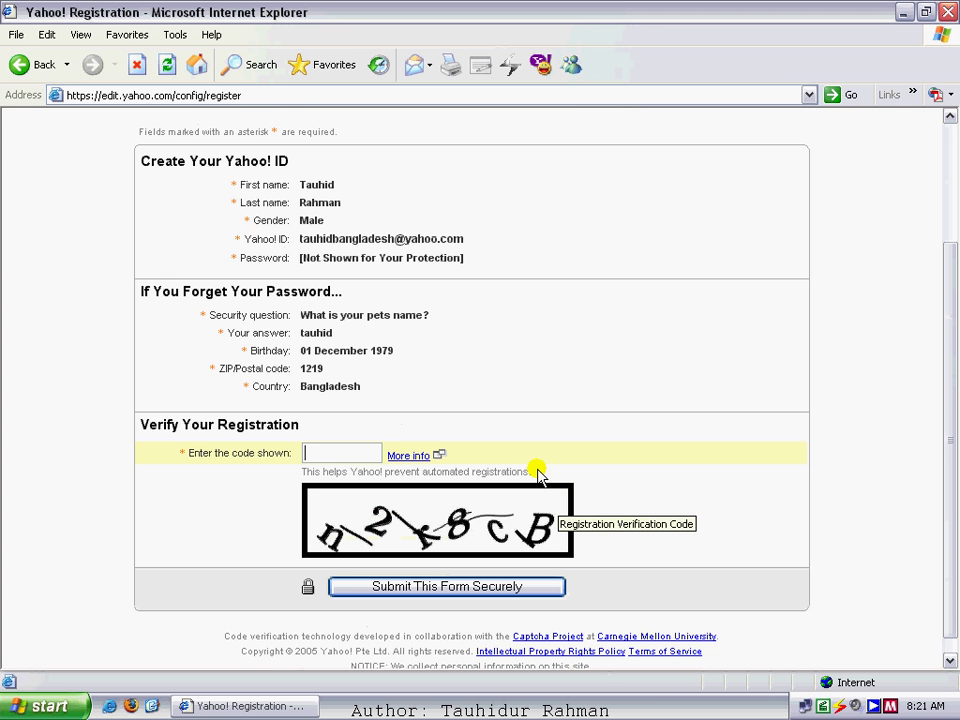
type("n")
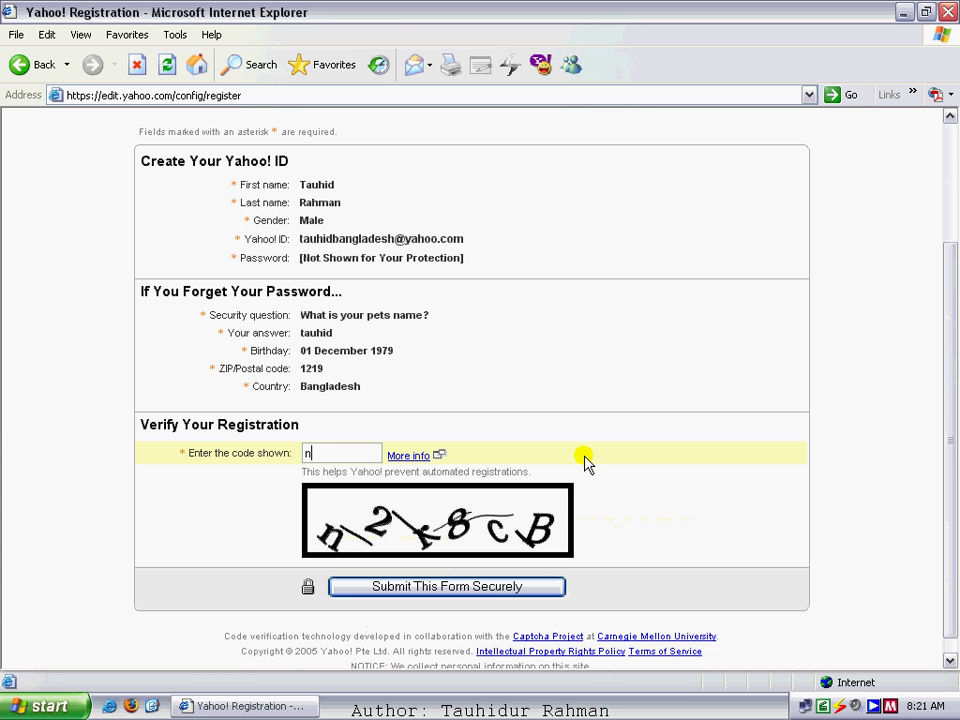
type("2r8cB")
left_click(445, 590)
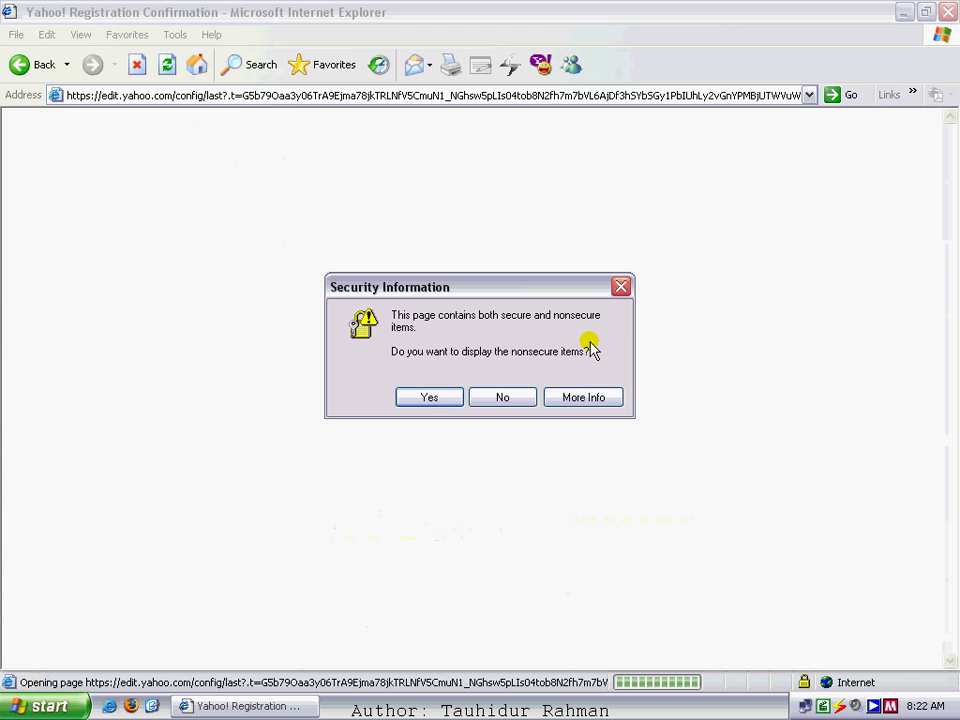
- Move the Security Information warning aside and allow the nonsecure items to display
left_click(462, 292)
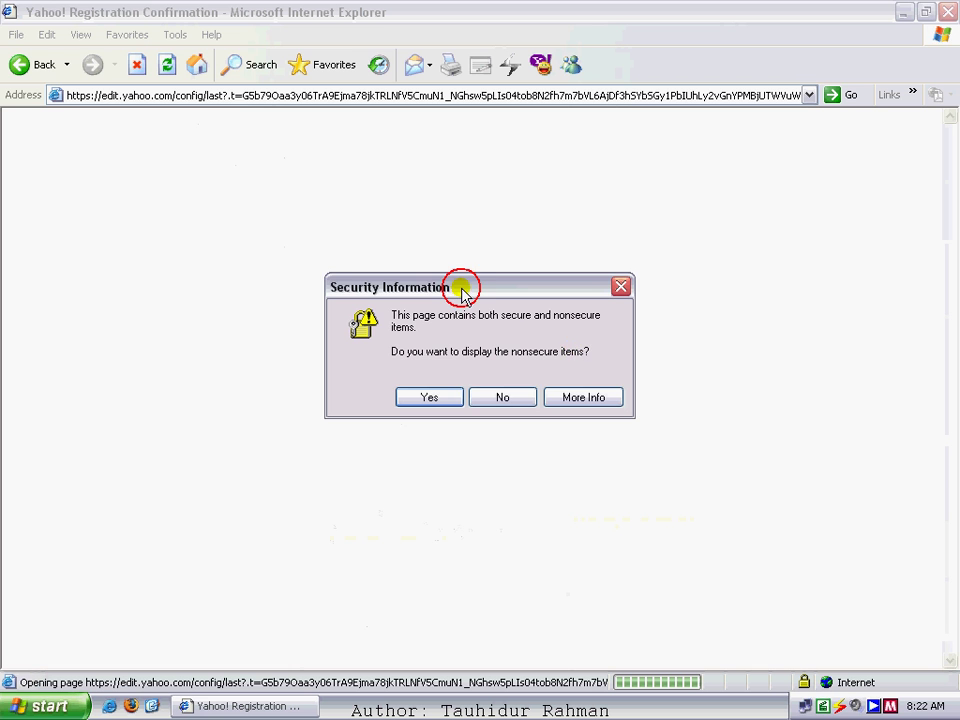
left_click_drag(462, 292, 397, 258)
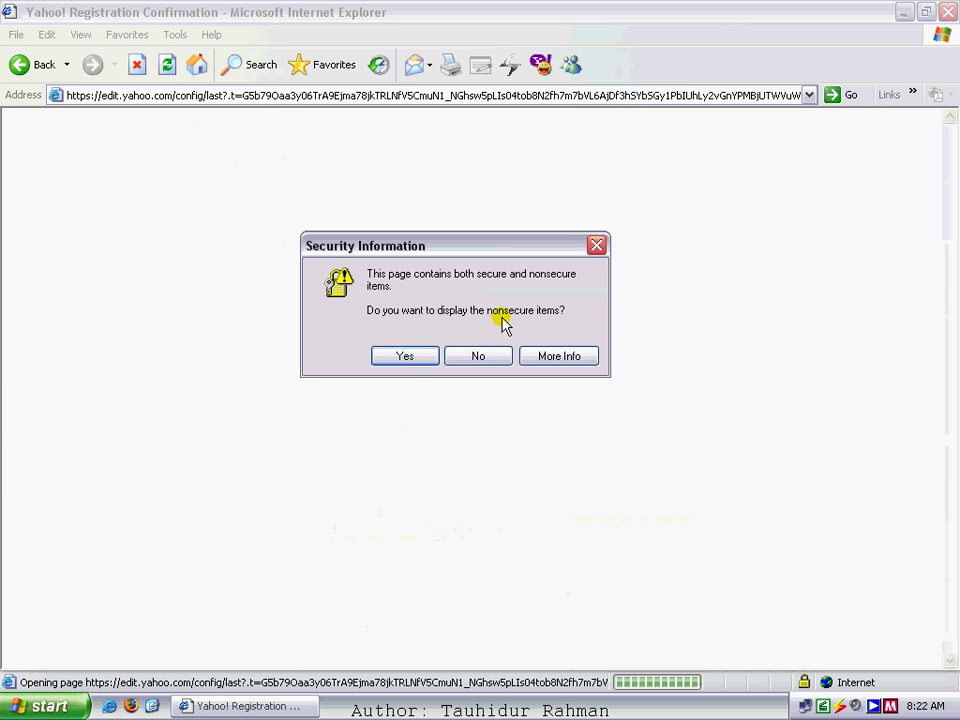
left_click(406, 358)
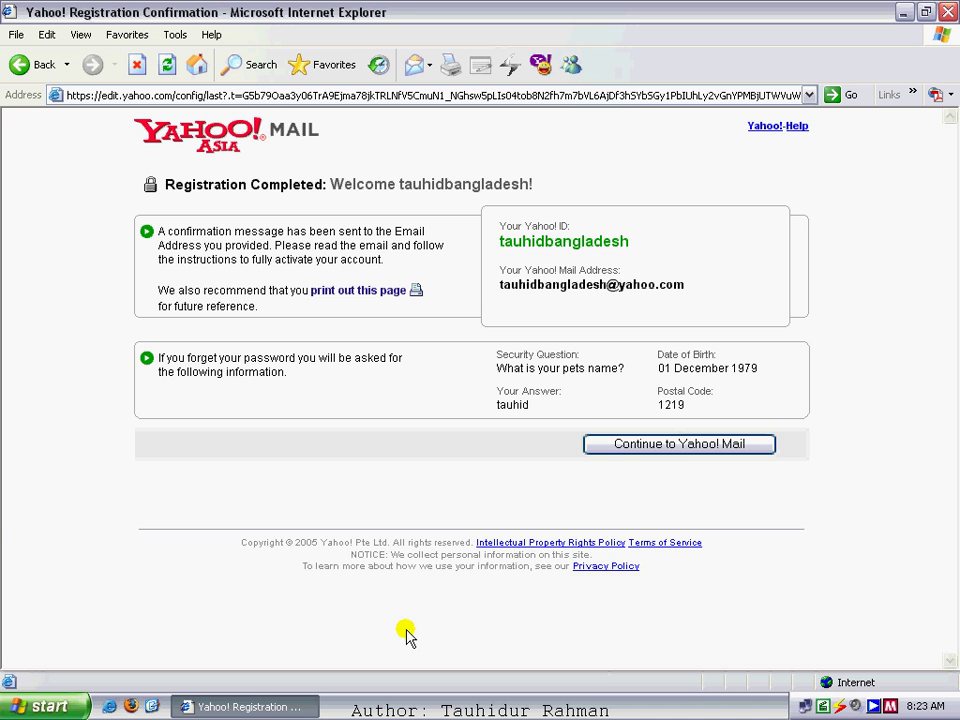
- Continue from the confirmation page to Yahoo! Mail
left_click(678, 450)
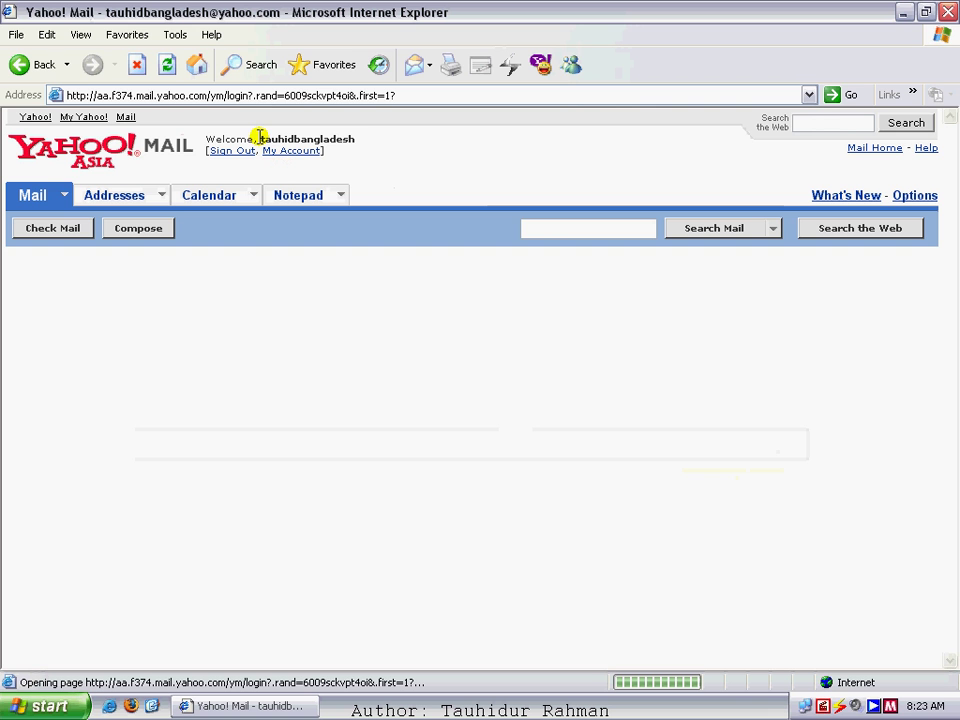
- Highlight the account name and the 1.0GB storage usage text on the loaded welcome page
left_click_drag(259, 138, 354, 140)
left_click(369, 145)
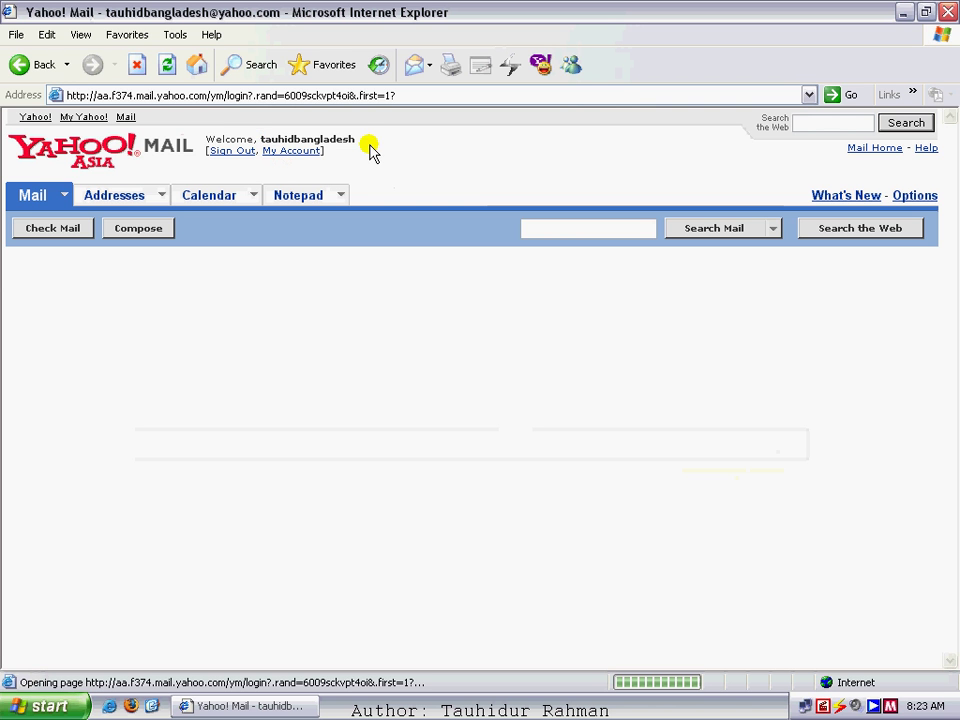
left_click_drag(258, 138, 393, 157)
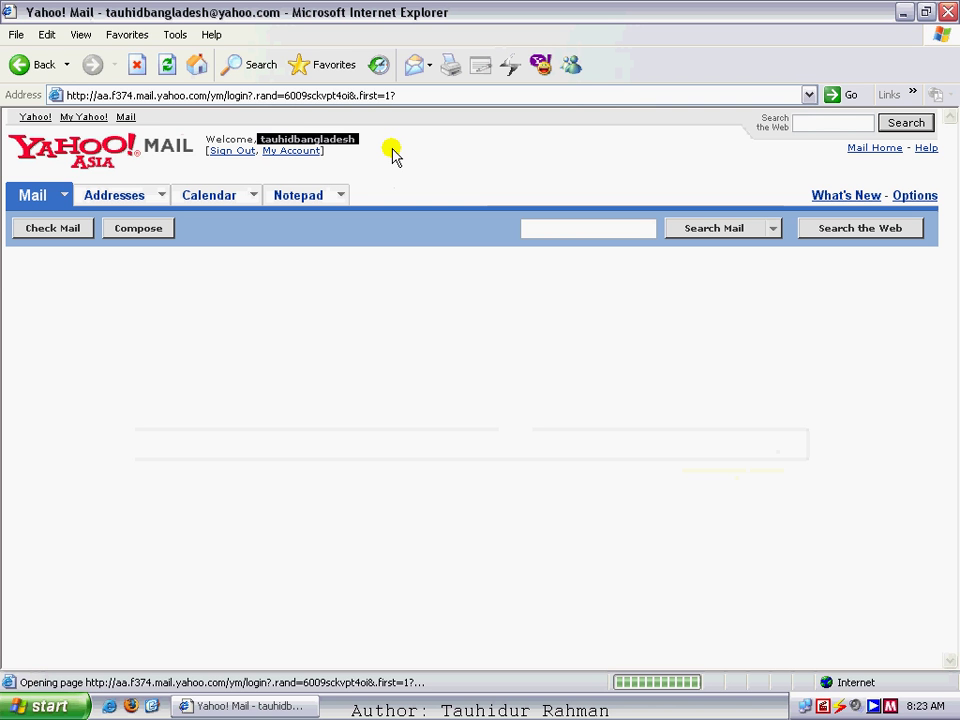
left_click(393, 155)
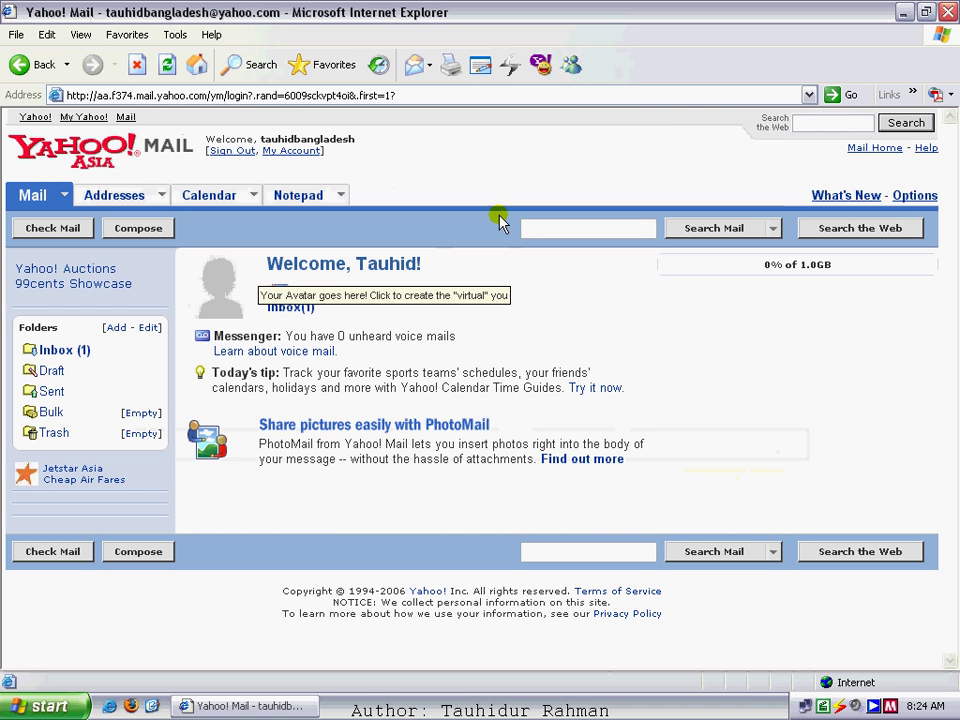
double_click(817, 264)
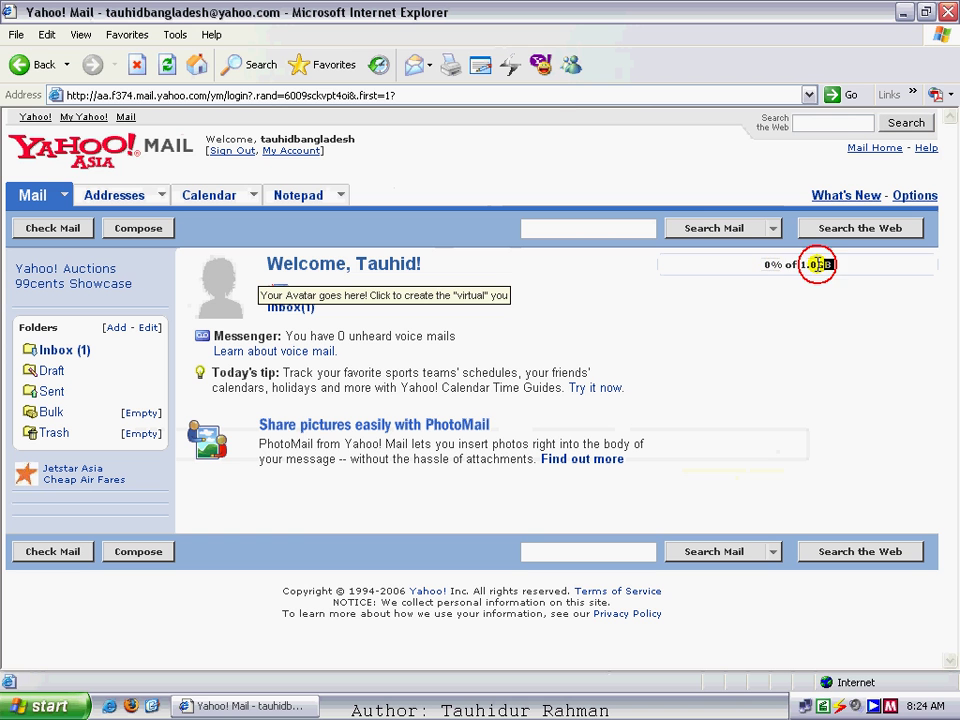
left_click_drag(817, 264, 745, 312)
left_click(851, 268)
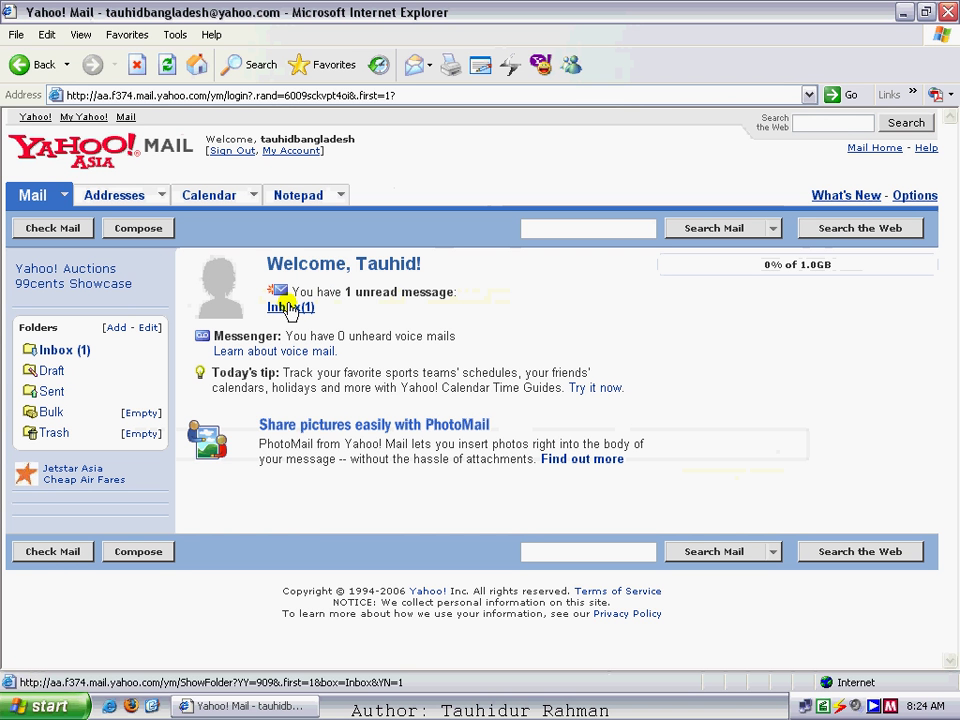
- Open Inbox(1) and then the unread Welcome to Yahoo! email
left_click(288, 306)
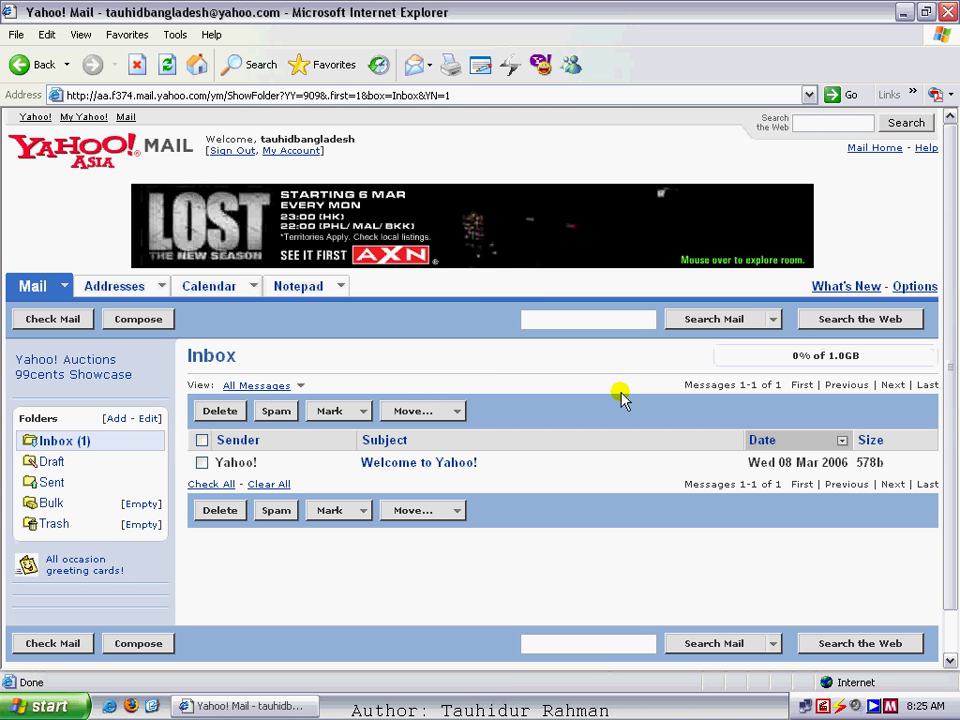
left_click(948, 153)
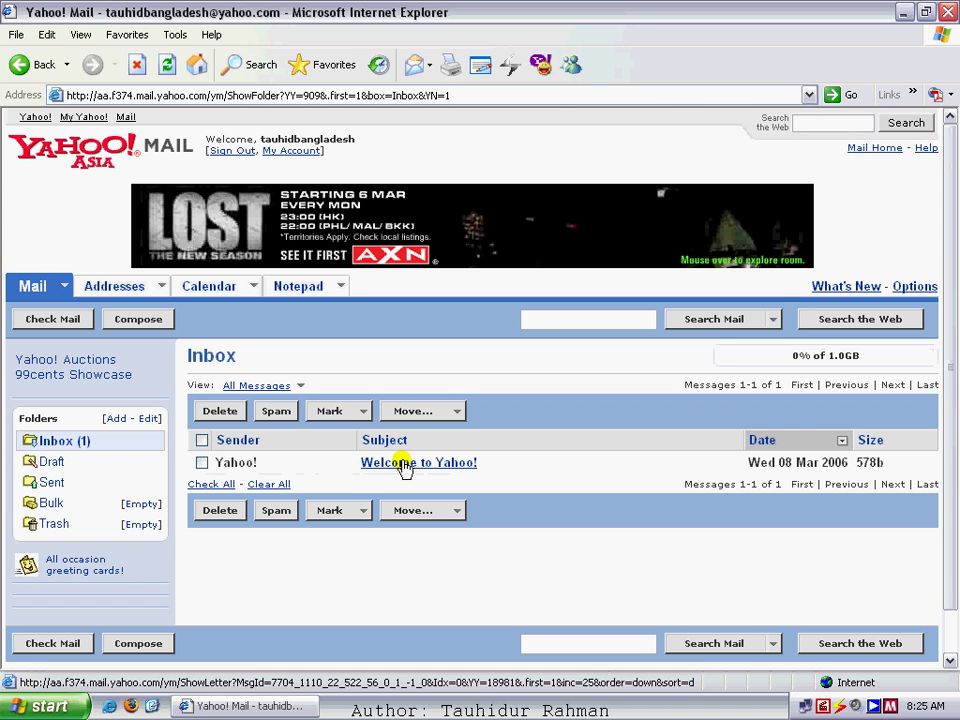
left_click(403, 464)
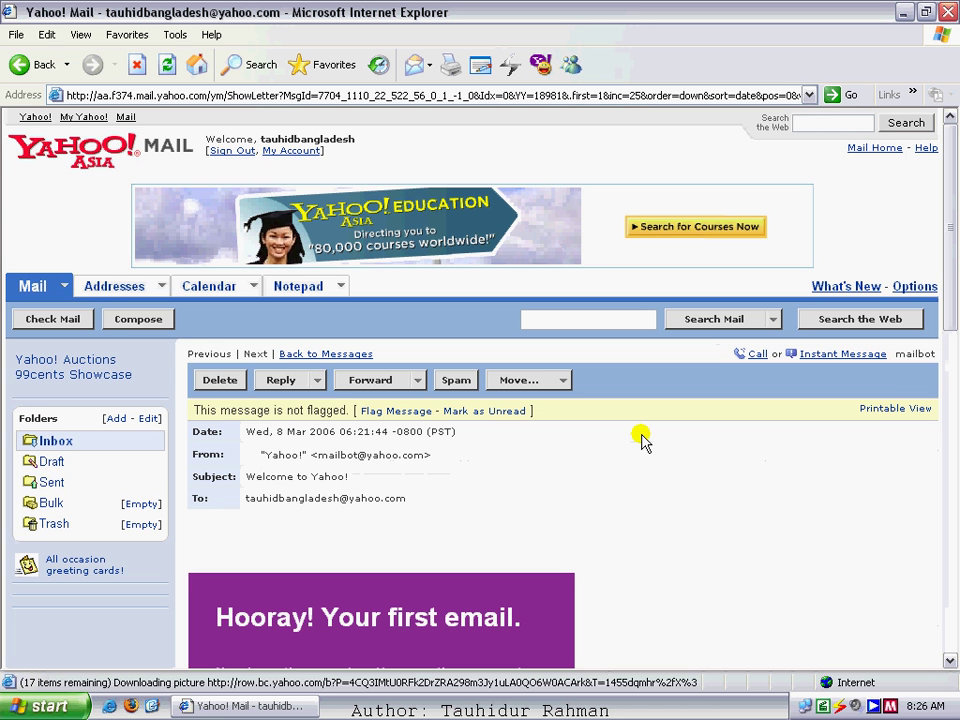
- Open the 'Welcome to Yahoo!' message and read through its three easy steps for the new account
mouse_move(953, 254)
left_mouse_down()
mouse_move(946, 399)
mouse_move(945, 245)
left_mouse_up()
scroll(397, 354, "down", 6)
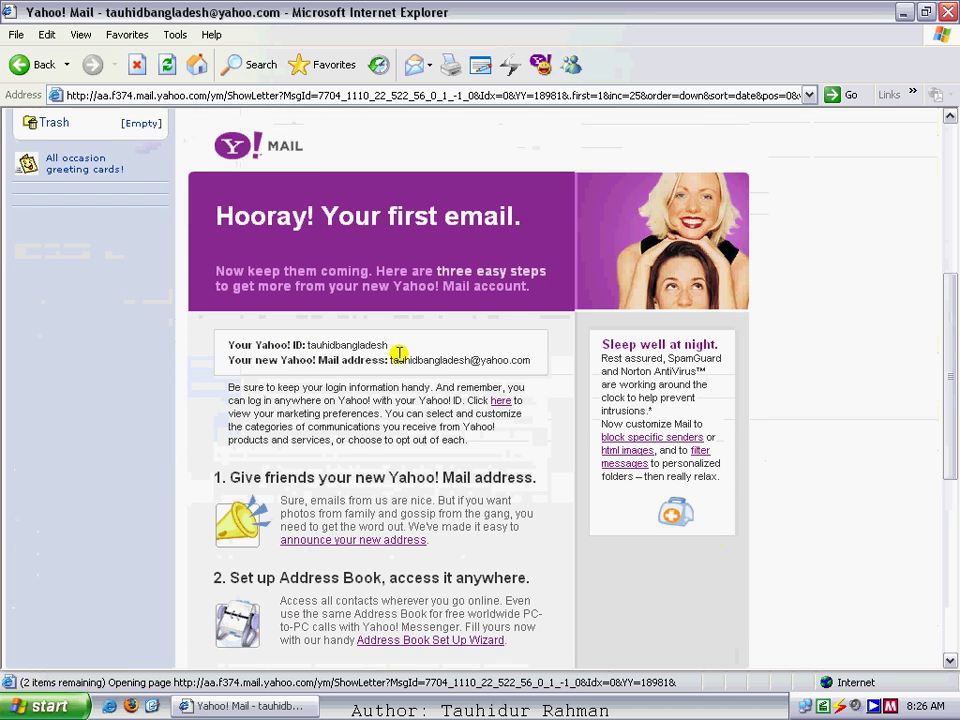
scroll(400, 350, "down", 5)
scroll(405, 345, "up", 2)
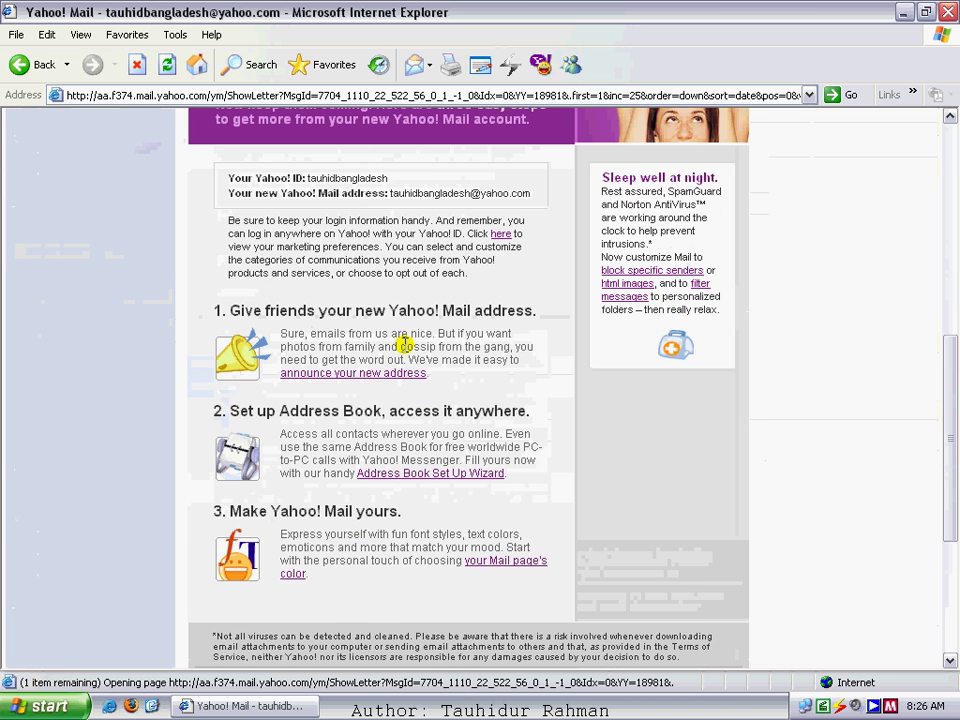
scroll(405, 347, "up", 5)
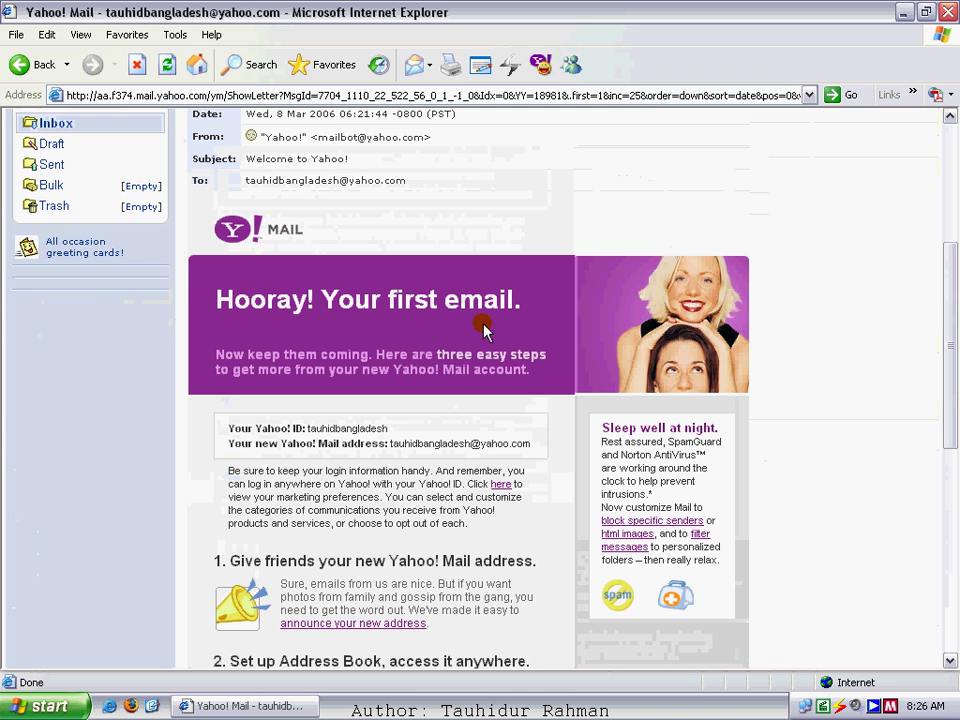
scroll(482, 330, "down", 4)
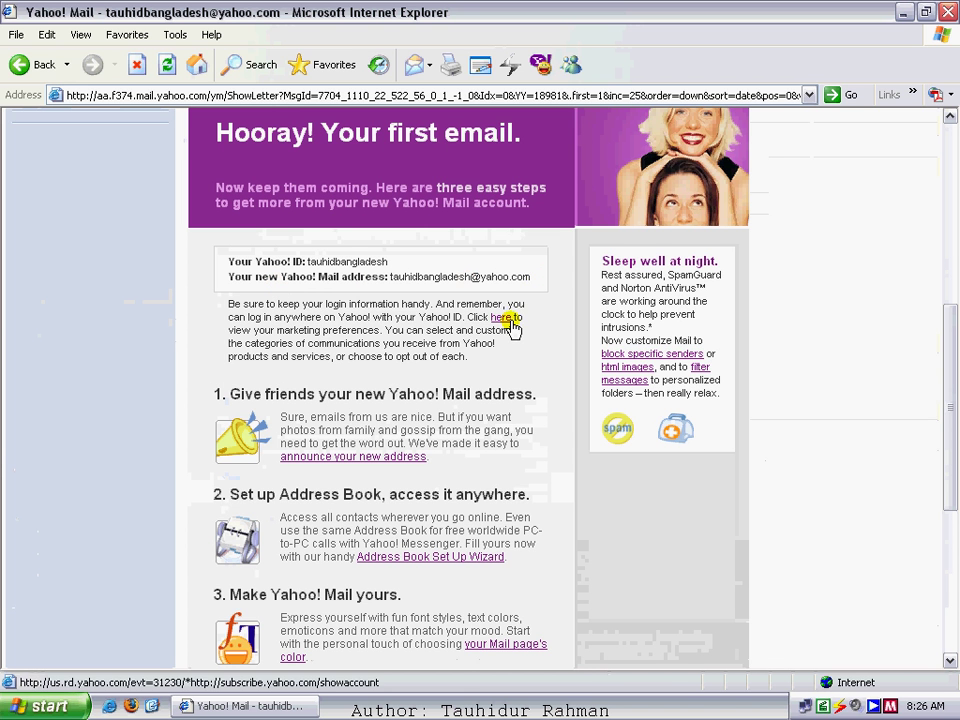
scroll(507, 428, "down", 3)
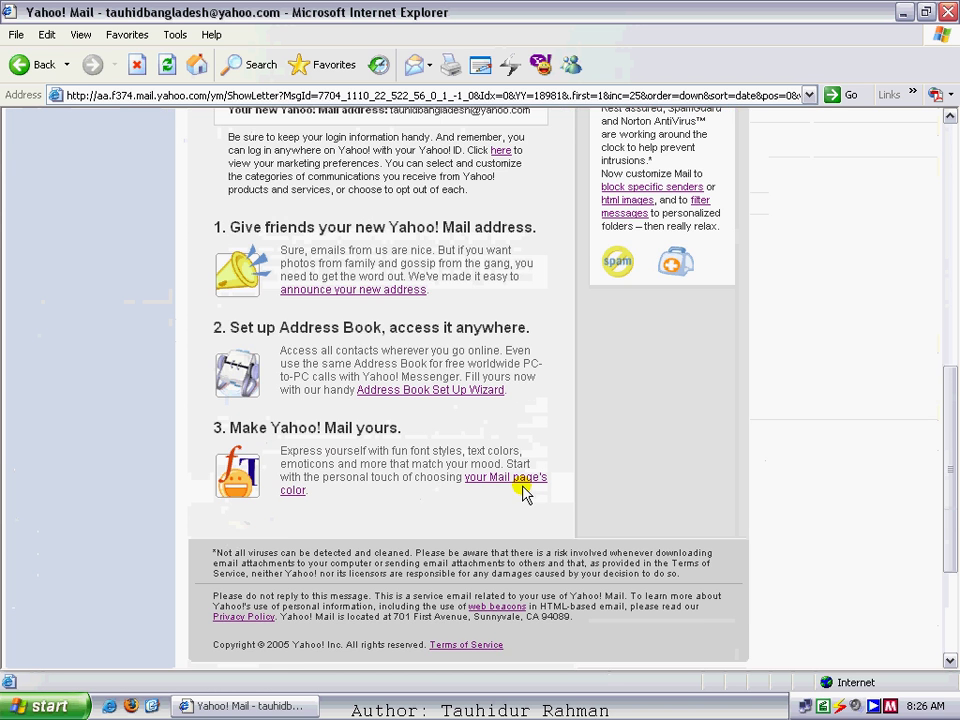